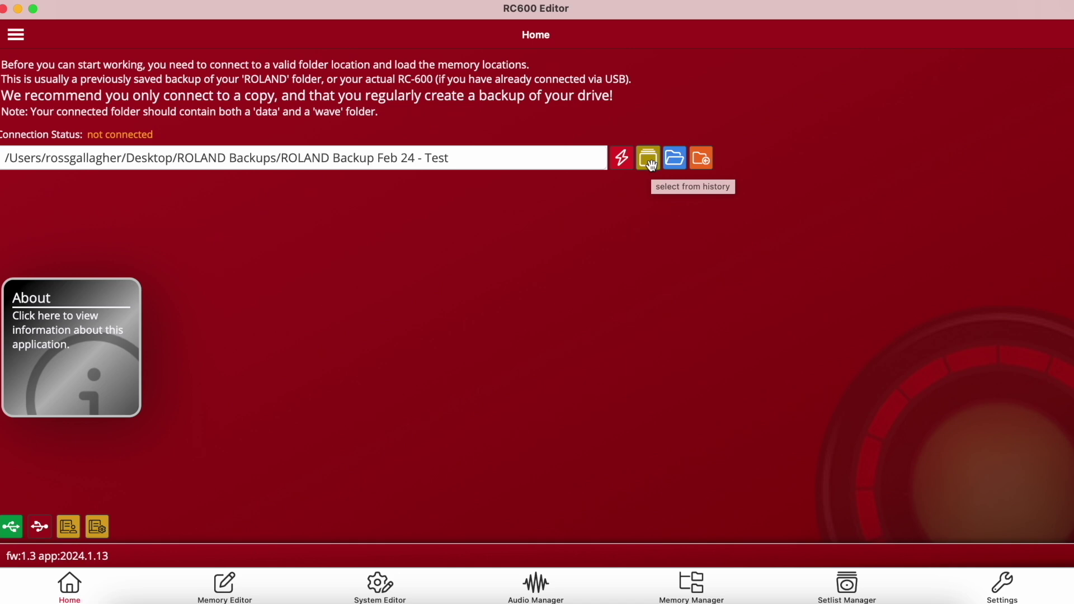
Step: Look through the history of previously connected folder locations and close it without choosing one
{"action": "left_click", "coordinate": [649, 162]}
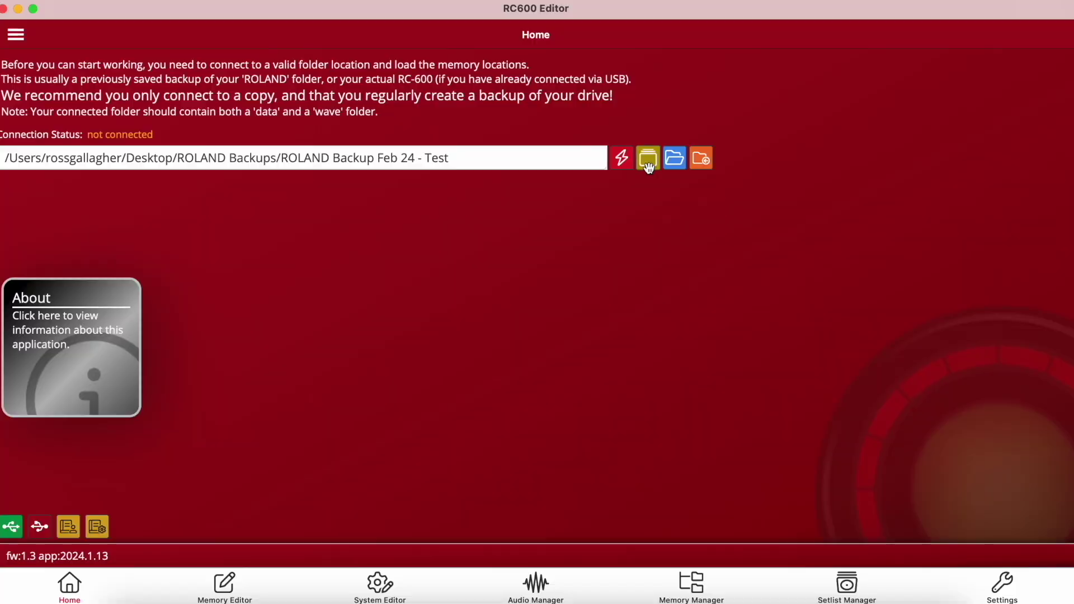
{"action": "scroll", "coordinate": [575, 282], "scroll_direction": "down", "scroll_amount": 3}
{"action": "scroll", "coordinate": [575, 283], "scroll_direction": "up", "scroll_amount": 3}
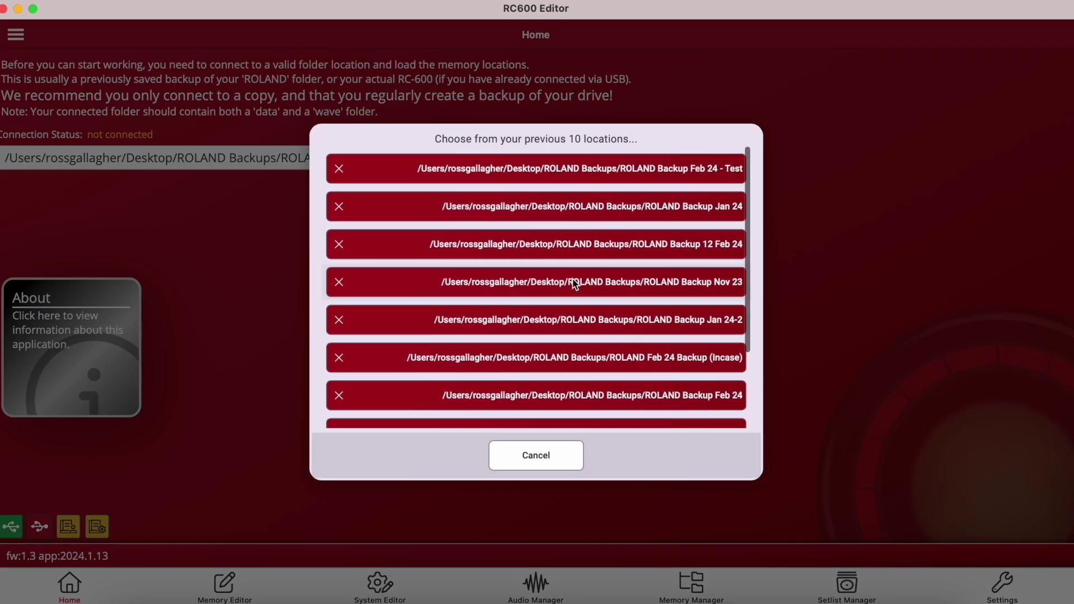
{"action": "left_click", "coordinate": [558, 459]}
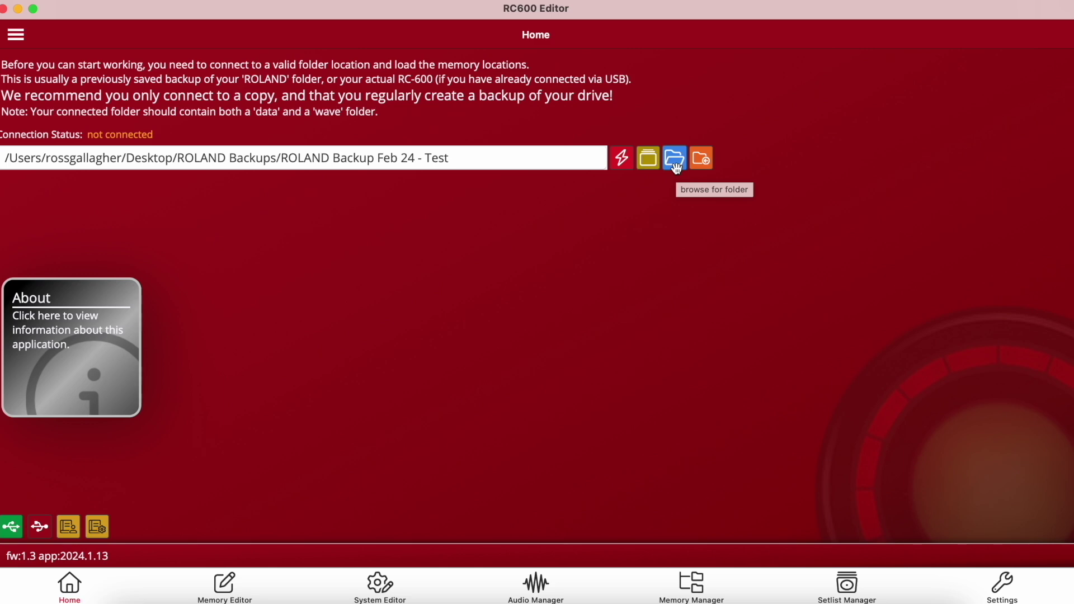
Step: View the folder browser and the Restore options for the working folder, cancelling both
{"action": "left_click", "coordinate": [676, 165]}
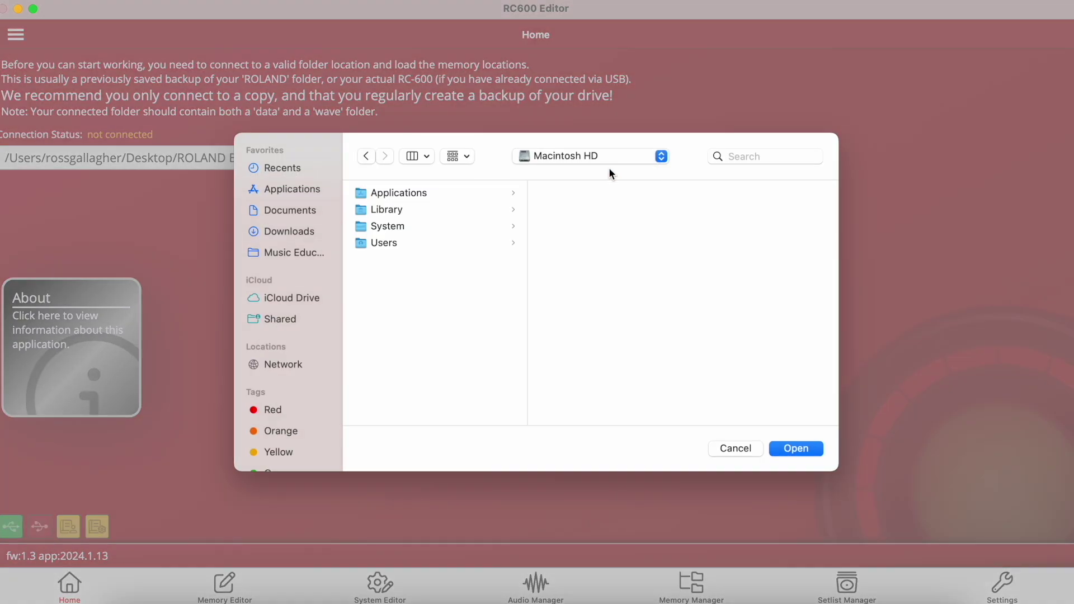
{"action": "left_click", "coordinate": [735, 449]}
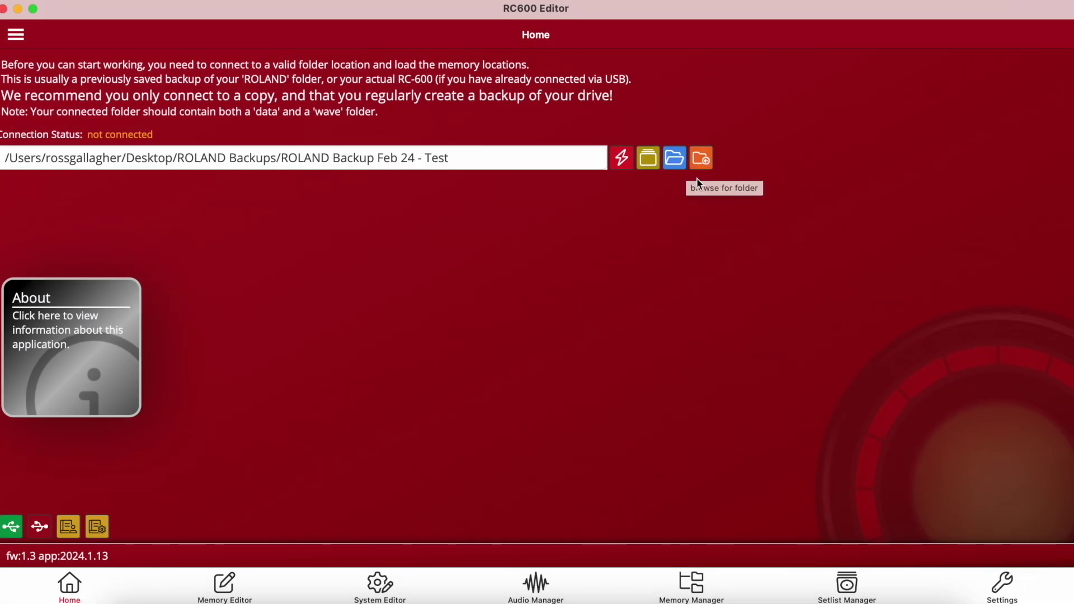
{"action": "left_click", "coordinate": [702, 158]}
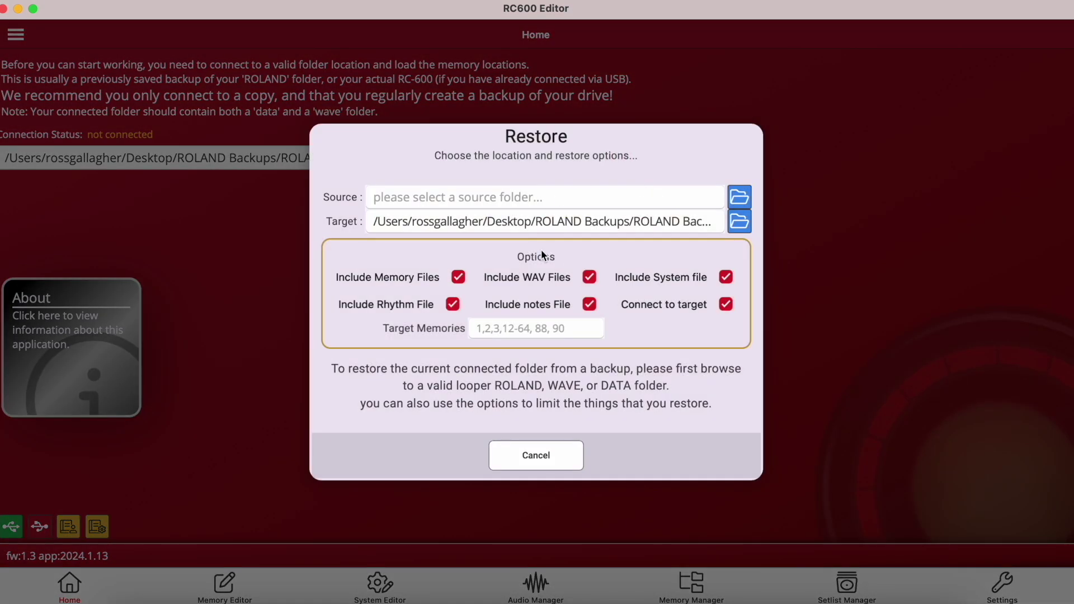
{"action": "left_click", "coordinate": [560, 455]}
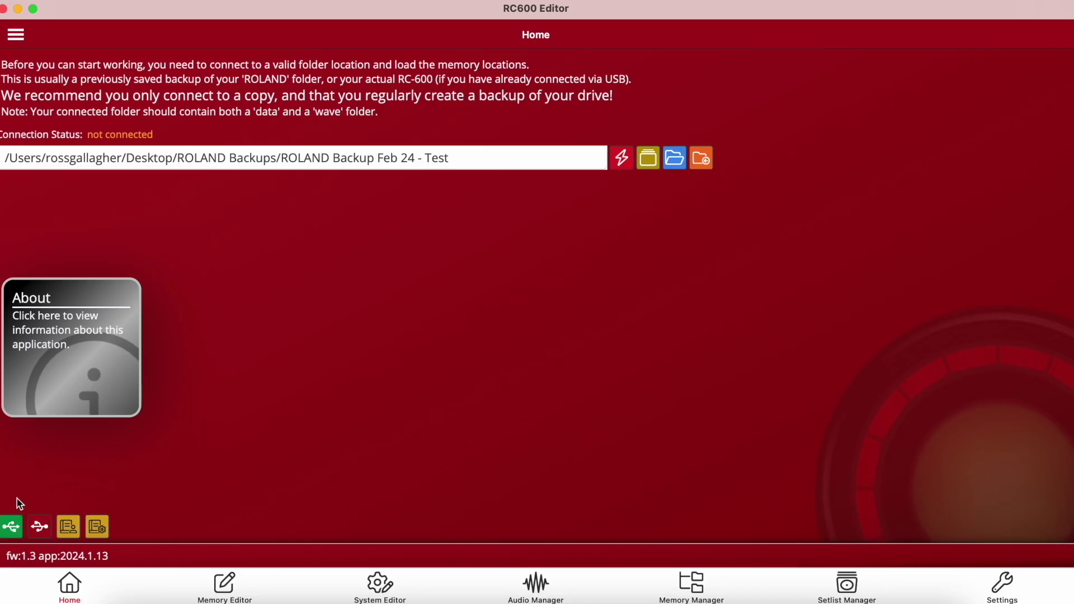
Step: Check for application updates from the About page, decline the download, and return to the home screen
{"action": "left_click", "coordinate": [72, 357]}
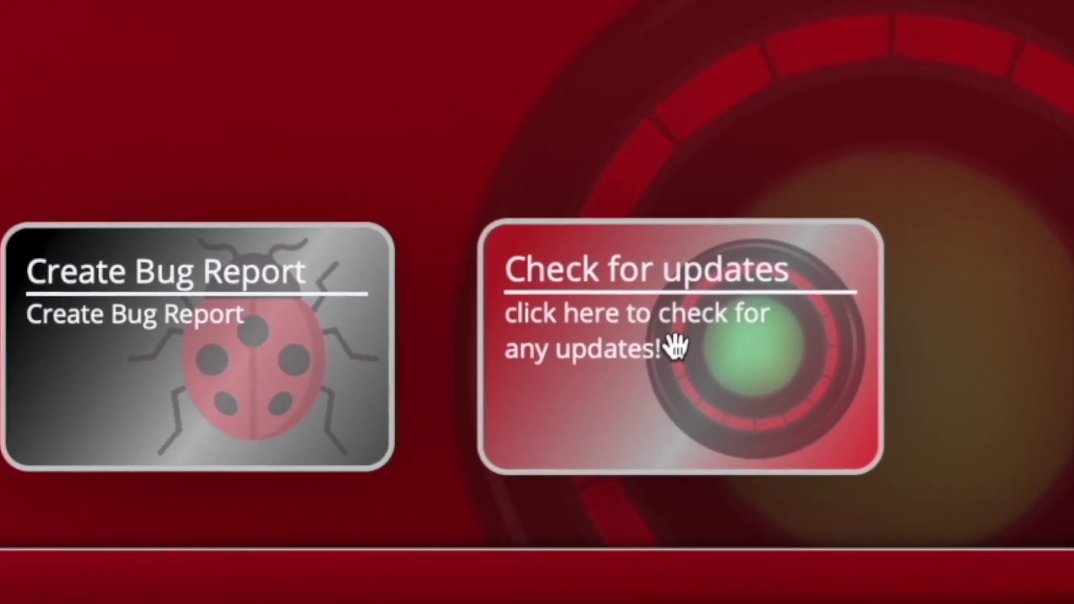
{"action": "left_click", "coordinate": [676, 347]}
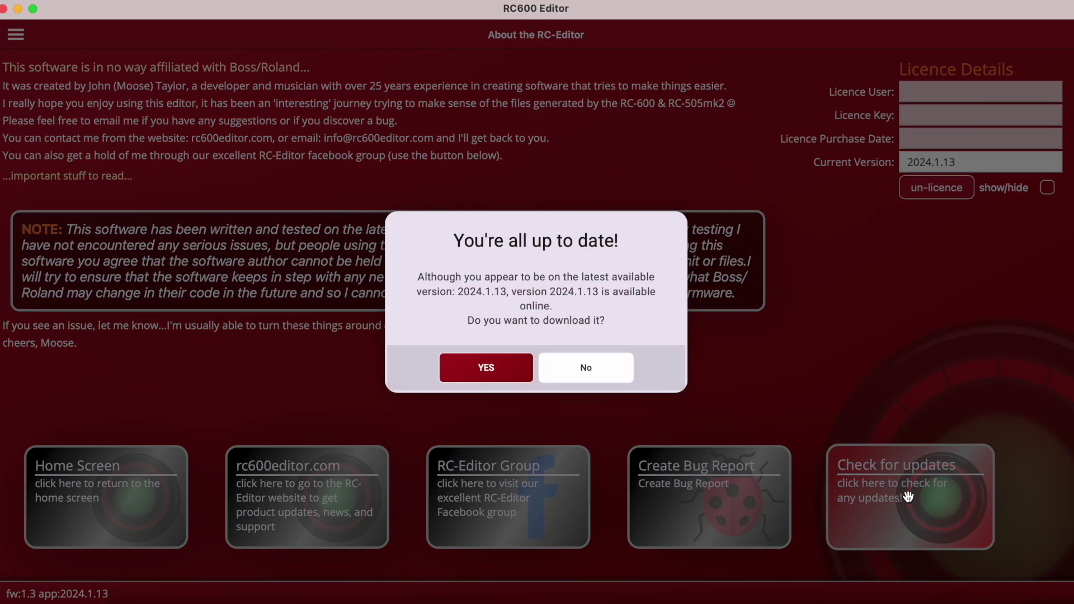
{"action": "left_click", "coordinate": [563, 366]}
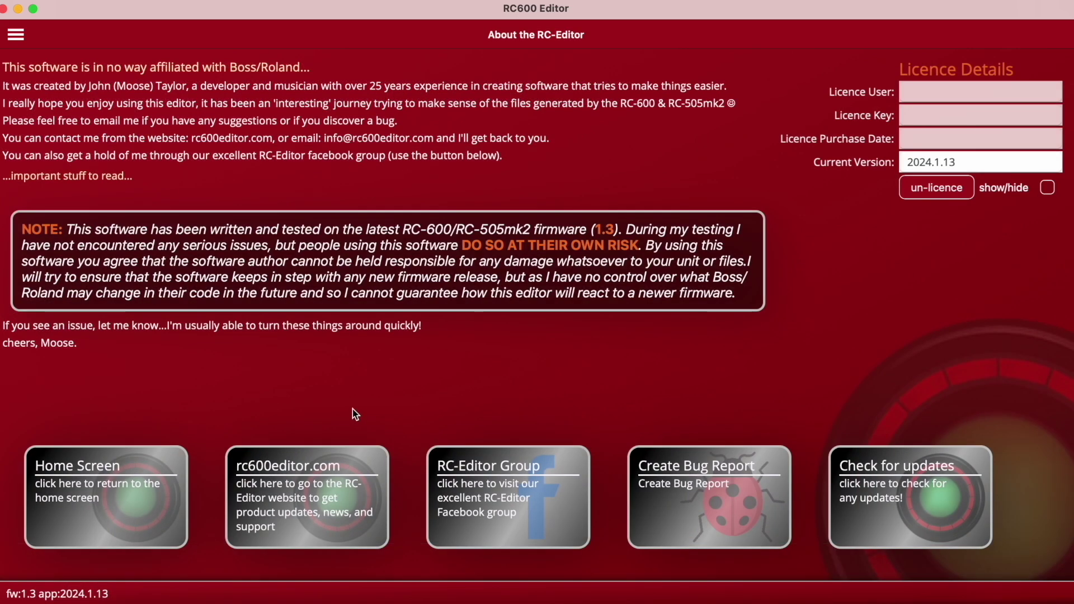
{"action": "left_click", "coordinate": [85, 479]}
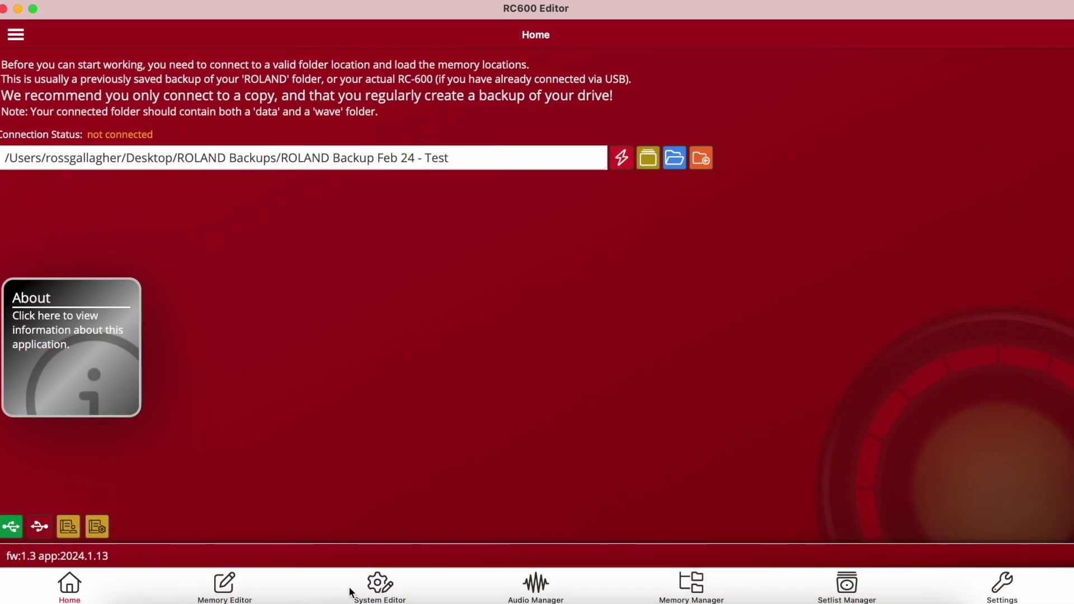
Step: Look through the memory, system and audio sections of the editor, ending on the Settings page
{"action": "left_click", "coordinate": [541, 595]}
{"action": "left_click", "coordinate": [72, 584]}
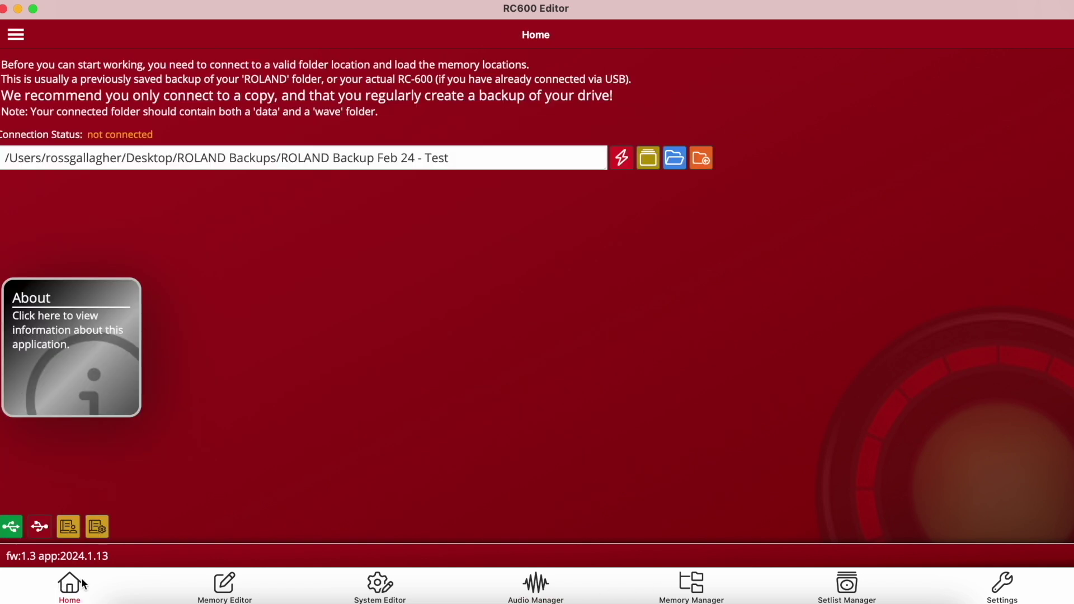
{"action": "left_click", "coordinate": [231, 587]}
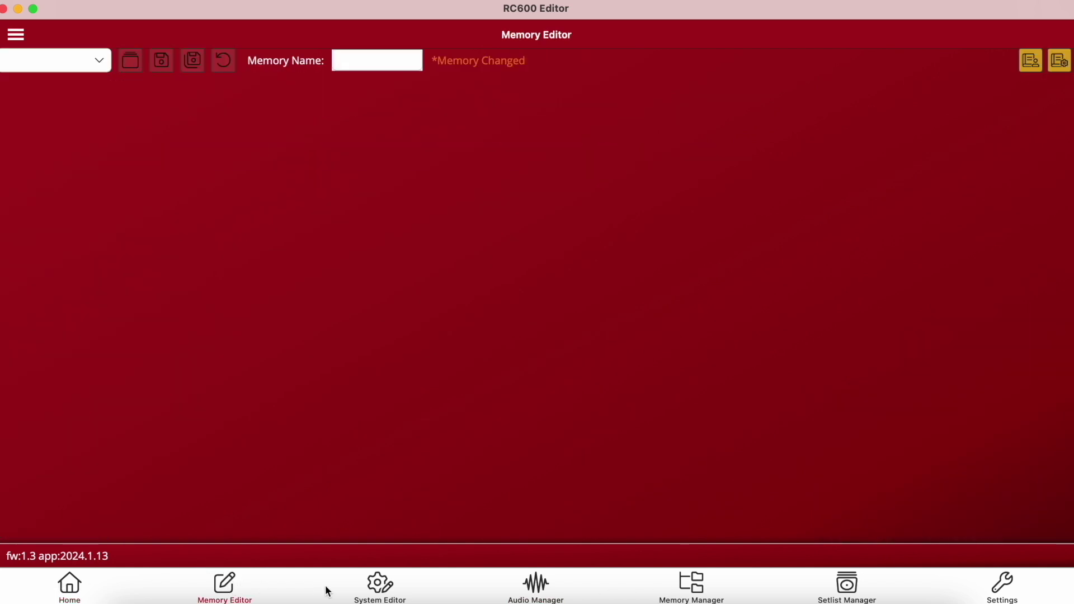
{"action": "left_click", "coordinate": [374, 592]}
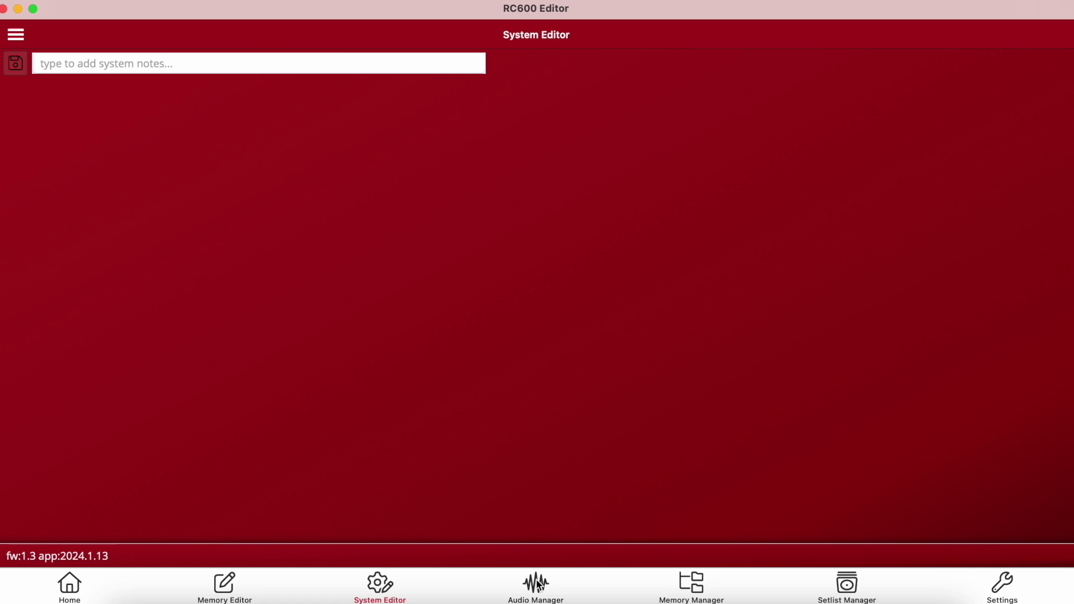
{"action": "left_click", "coordinate": [539, 584]}
{"action": "left_click", "coordinate": [690, 586]}
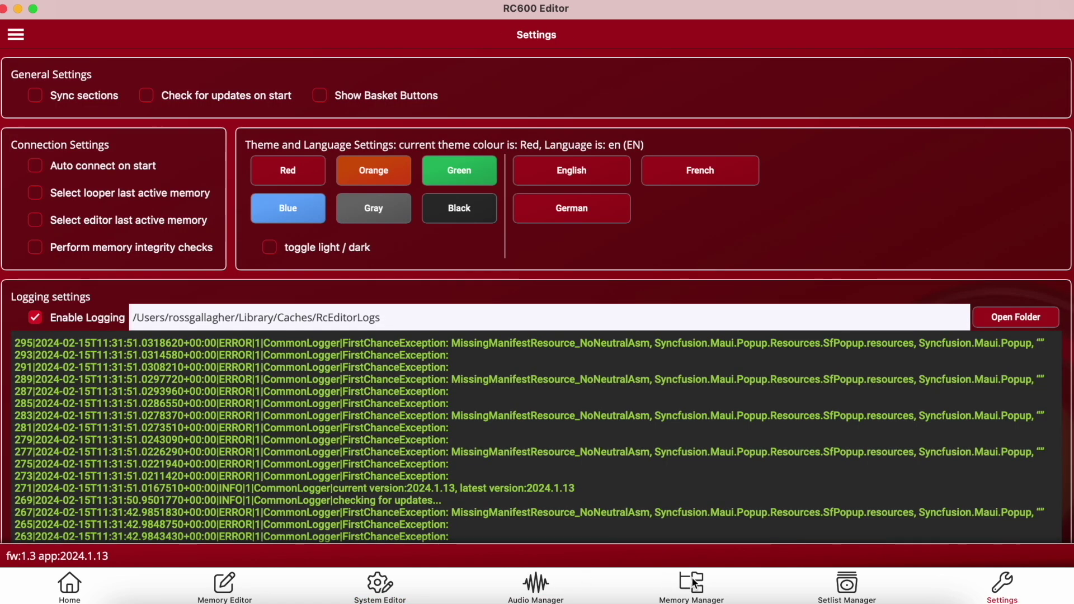
{"action": "left_click", "coordinate": [1000, 584]}
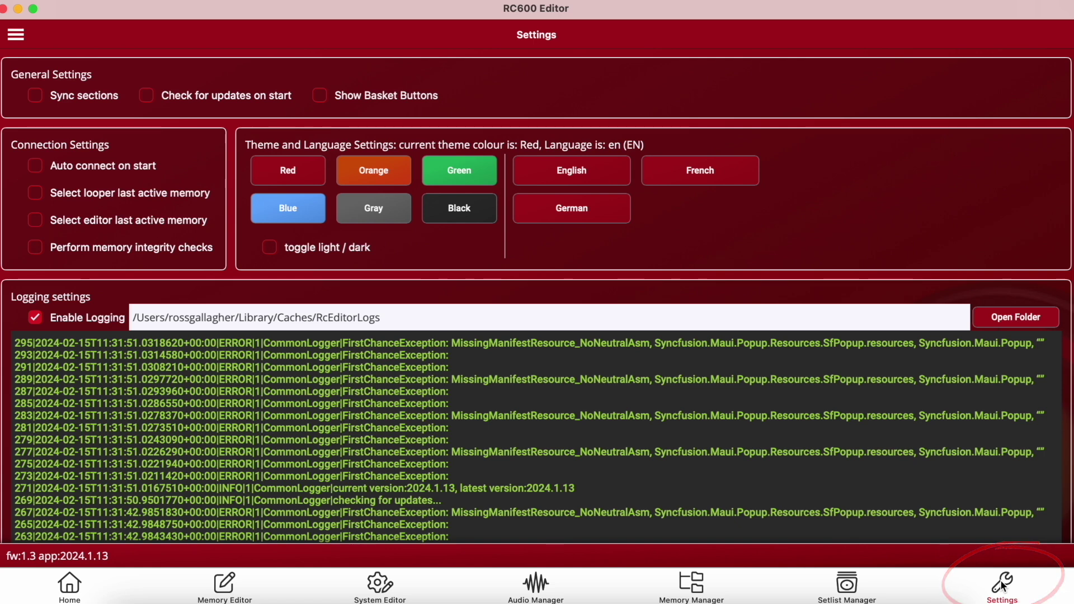
Step: Try the Orange, Green, Black, Gray and Blue theme colours and switch back to Red
{"action": "left_click", "coordinate": [374, 167]}
{"action": "left_click", "coordinate": [314, 180]}
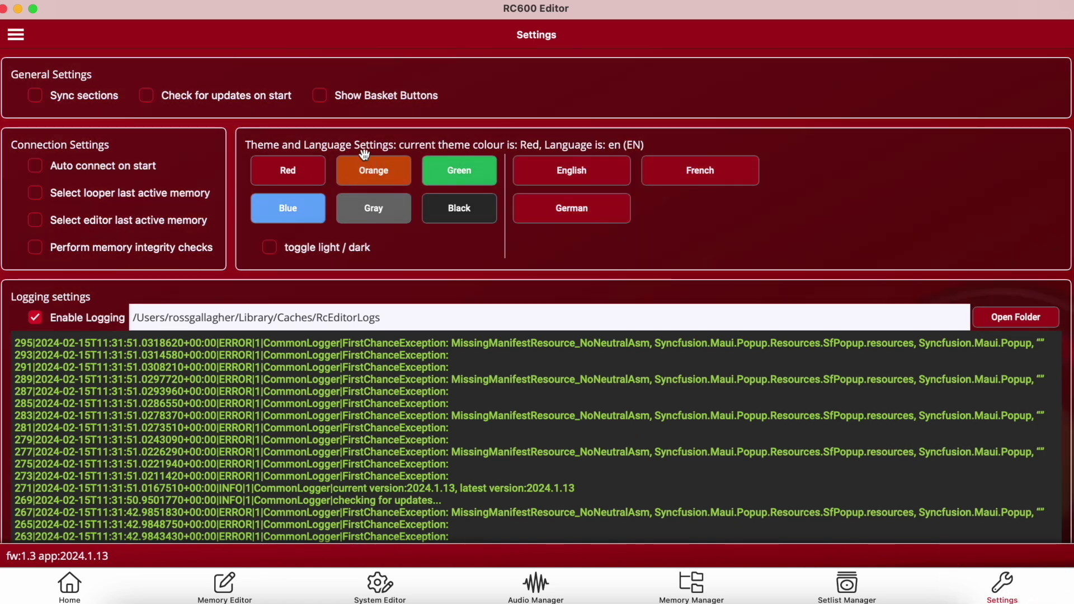
{"action": "left_click", "coordinate": [384, 165]}
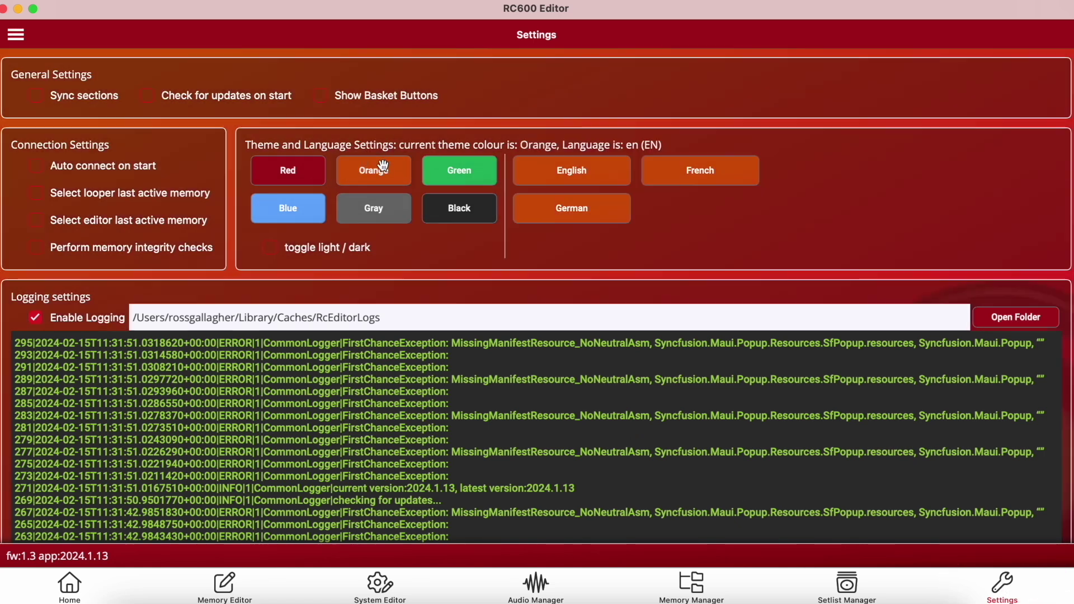
{"action": "left_click", "coordinate": [434, 174]}
{"action": "left_click", "coordinate": [446, 209]}
{"action": "left_click", "coordinate": [398, 210]}
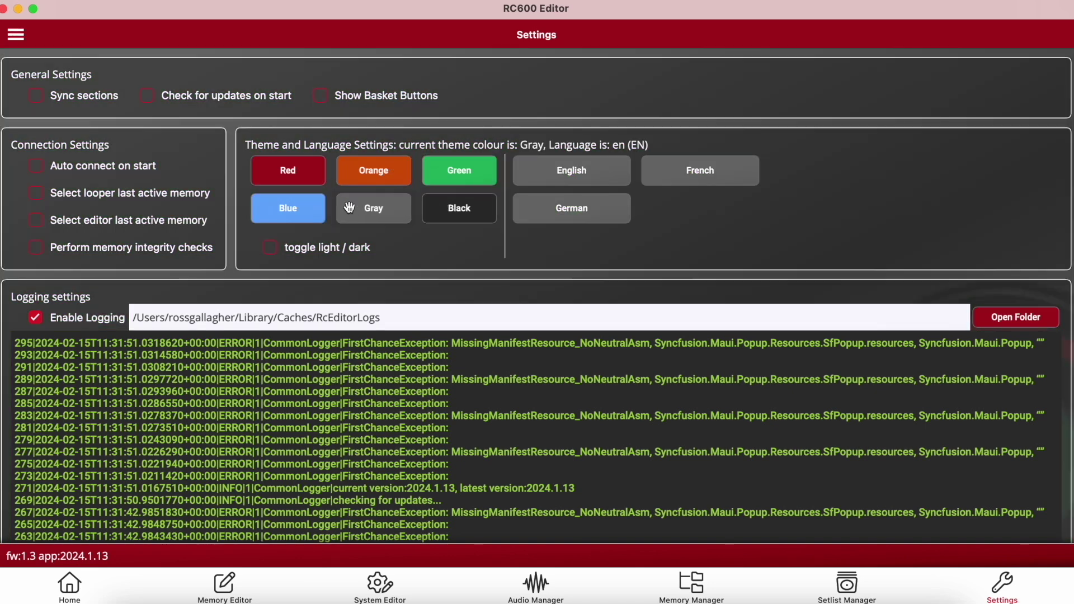
{"action": "left_click", "coordinate": [322, 212]}
{"action": "left_click", "coordinate": [311, 178]}
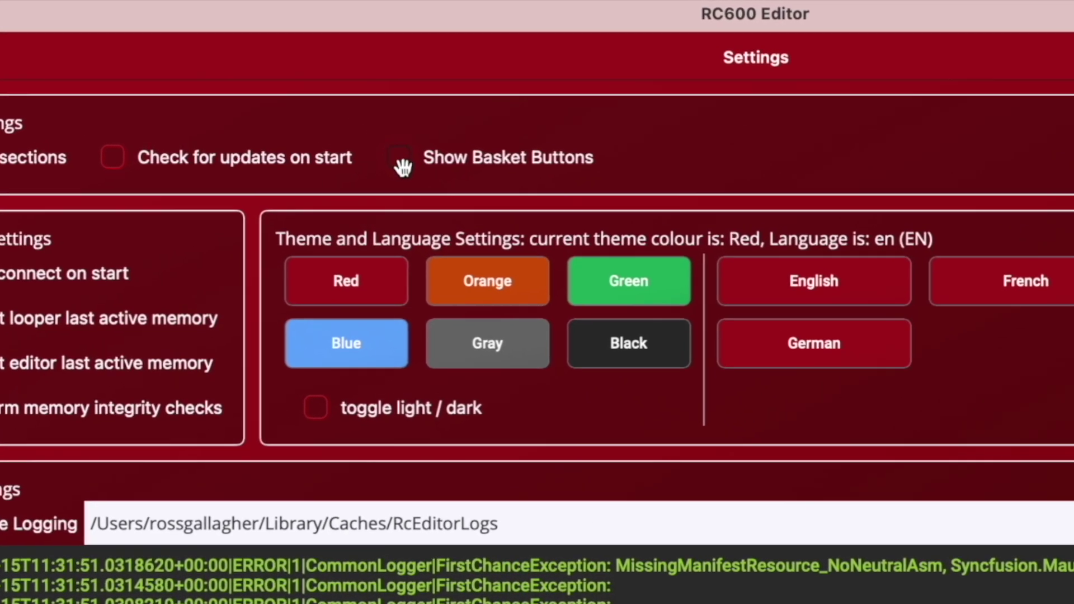
Step: Turn on Show Basket Buttons in the general settings and connect to the ROLAND Backup Feb 24 - Test folder
{"action": "left_click", "coordinate": [408, 141]}
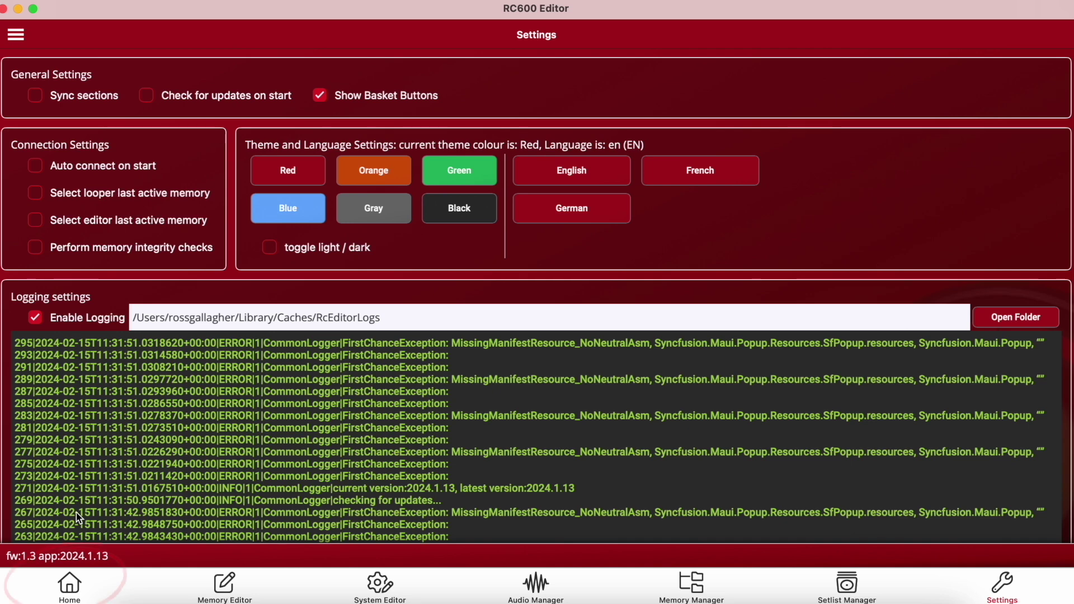
{"action": "left_click", "coordinate": [73, 584]}
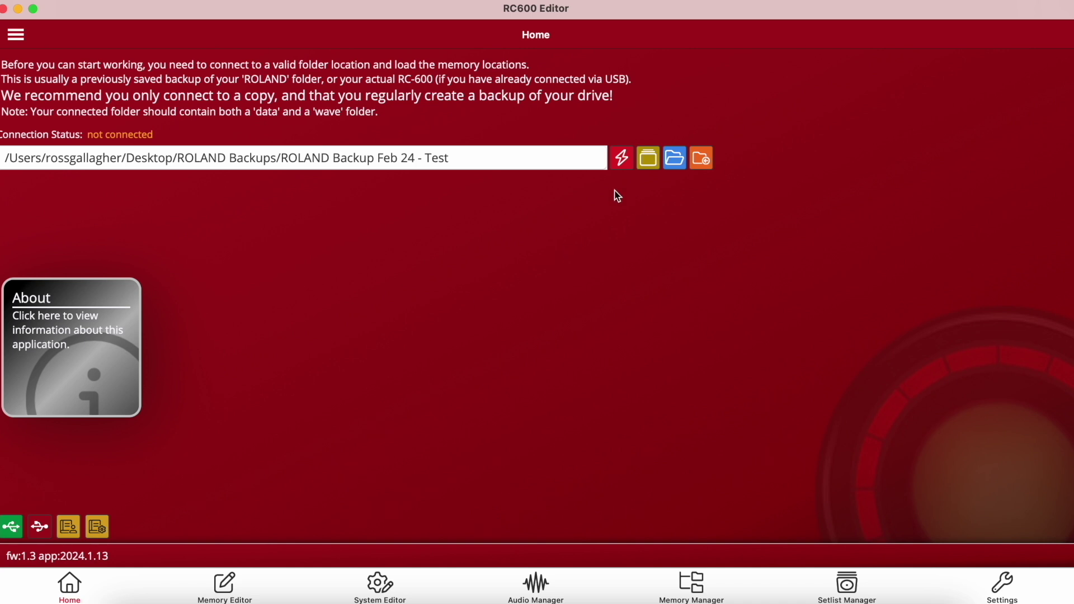
{"action": "left_click", "coordinate": [621, 158]}
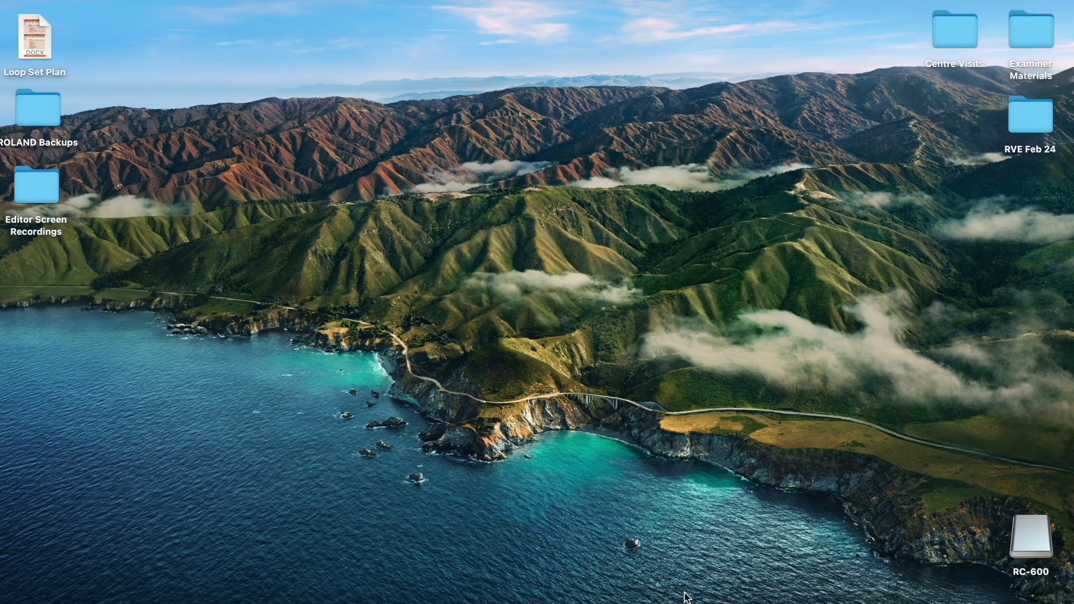
Step: Switch to the macOS desktop and copy the ROLAND folder from the RC-600 drive onto it
{"action": "left_click", "coordinate": [948, 389]}
{"action": "double_click", "coordinate": [1031, 532]}
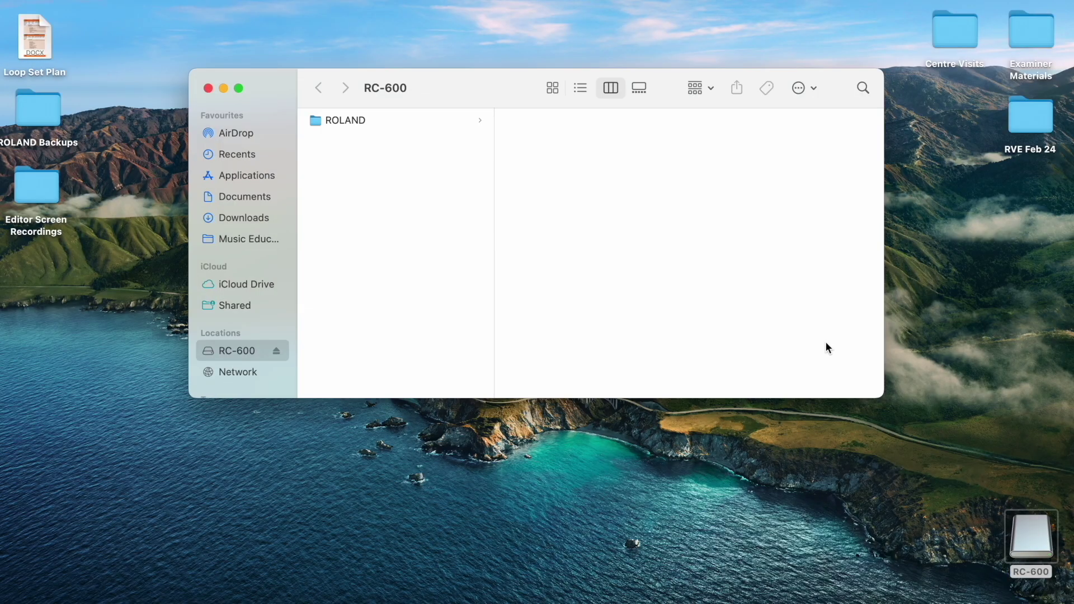
{"action": "left_click_drag", "start_coordinate": [434, 120], "coordinate": [348, 469]}
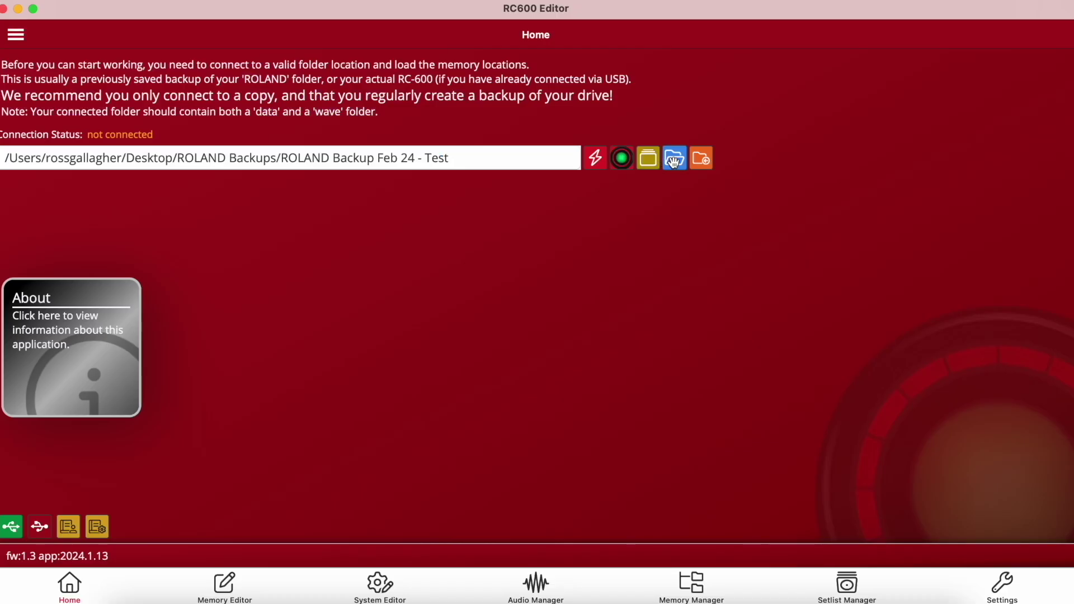
Step: Choose the ROLAND folder on the desktop as the RC600 Editor's connection location
{"action": "left_click", "coordinate": [675, 159]}
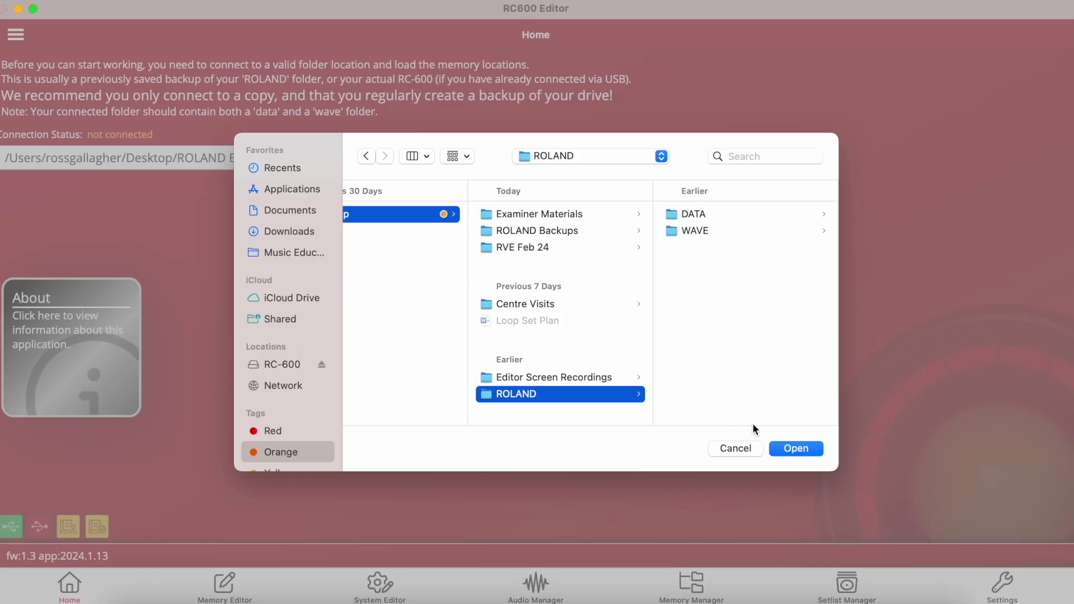
{"action": "left_click", "coordinate": [796, 449]}
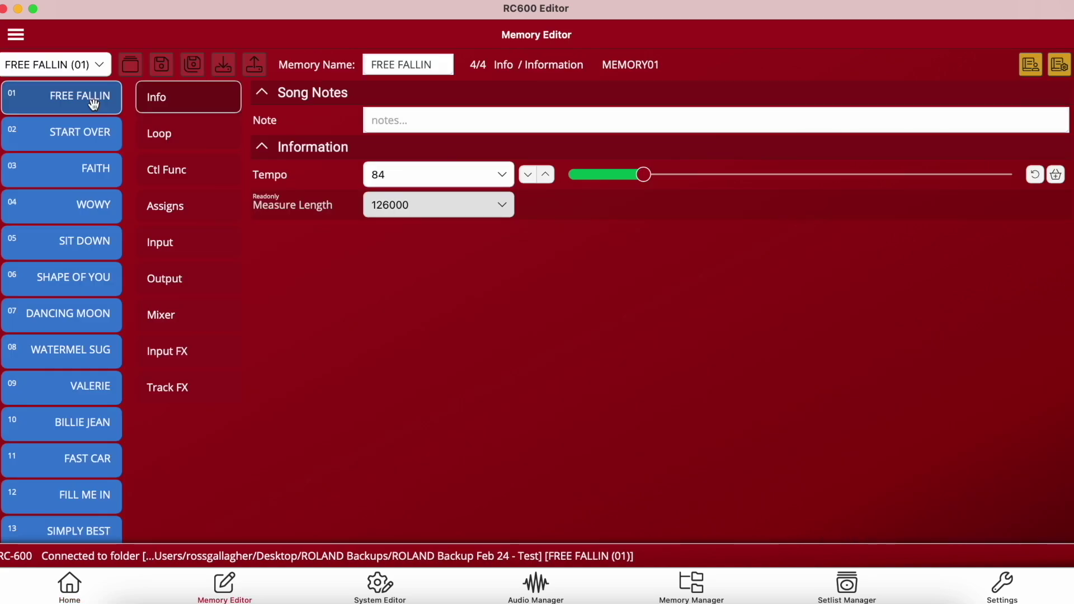
Step: Sync Push memory 01 FREE FALLIN to the looper and use the home screen's connection to the attached RC-600
{"action": "right_click", "coordinate": [98, 97]}
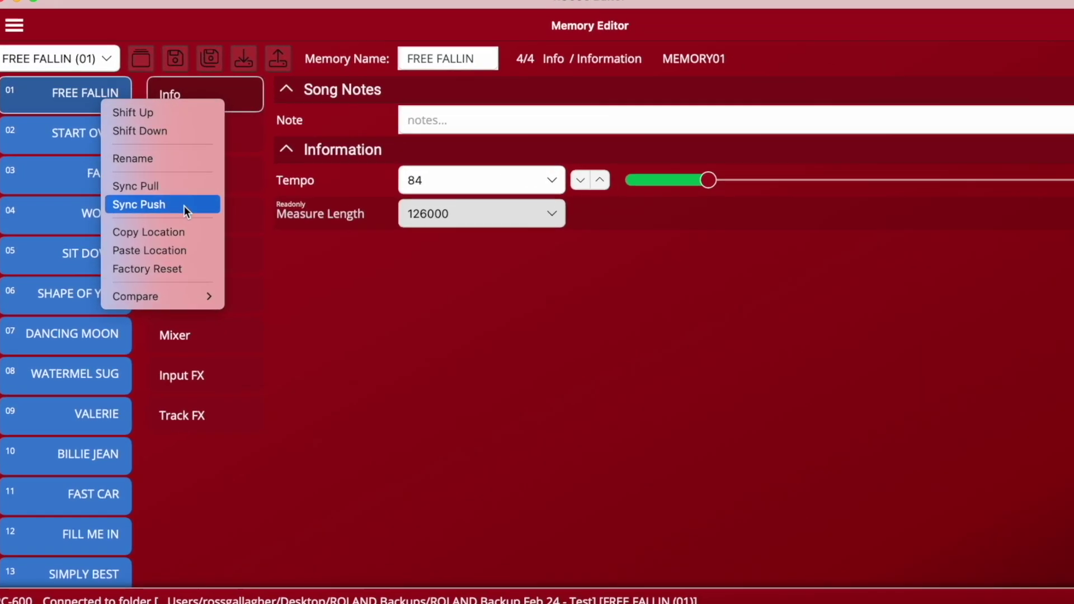
{"action": "left_click", "coordinate": [162, 199]}
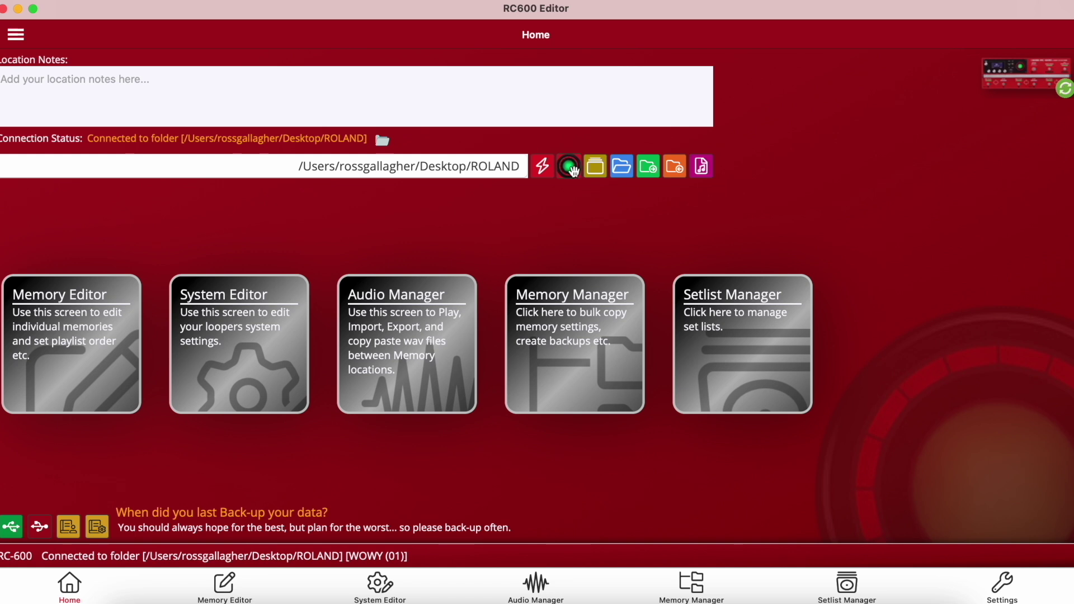
{"action": "left_click", "coordinate": [568, 166]}
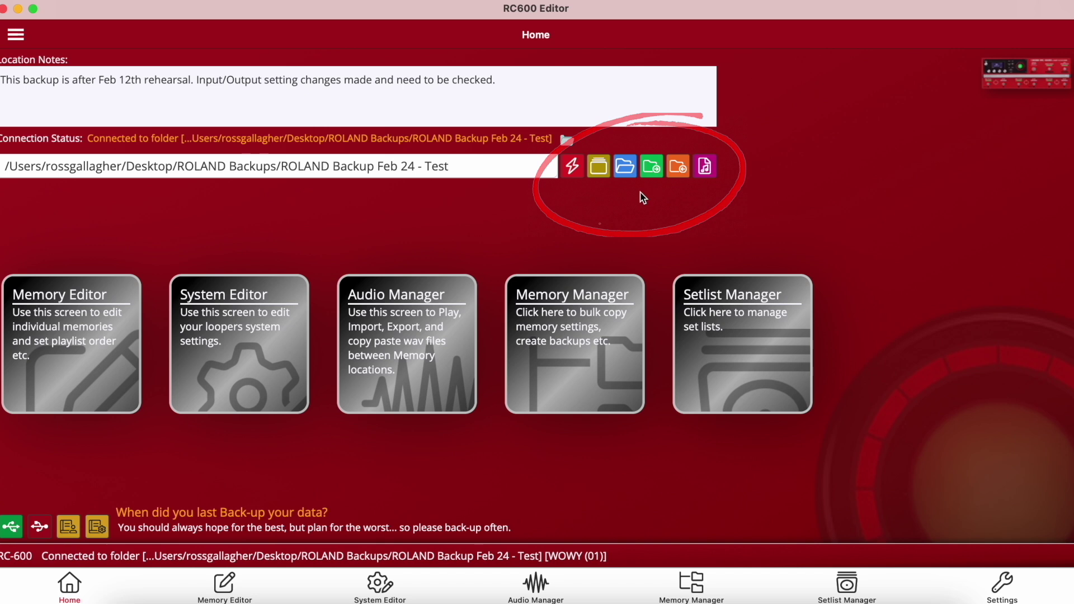
Step: Open the backup function for the ROLAND Backup Feb 24 - Test folder and generate its folder documentation
{"action": "left_click", "coordinate": [652, 167]}
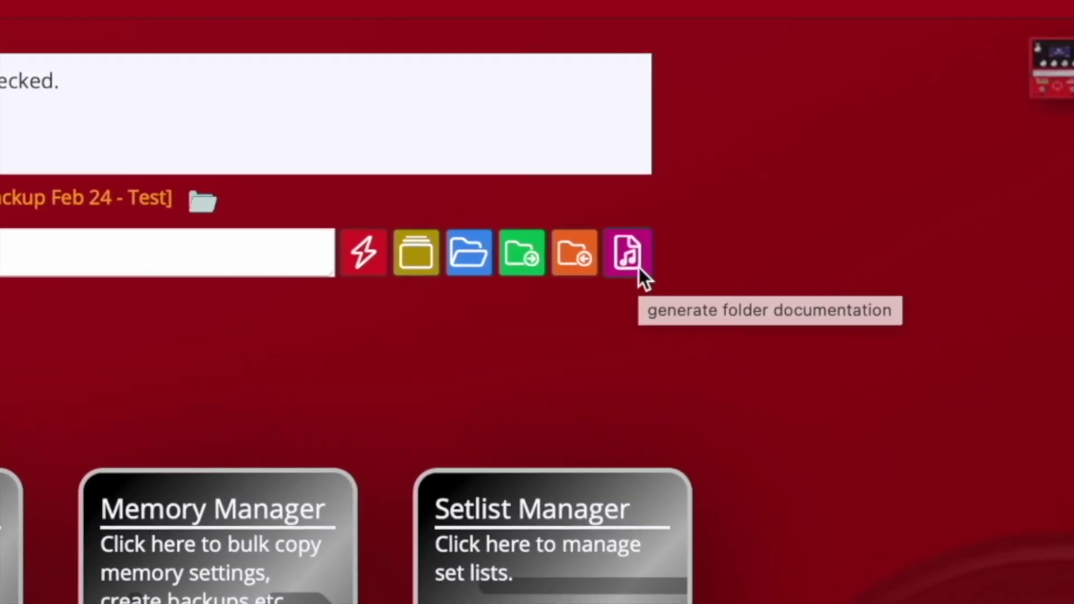
{"action": "left_click", "coordinate": [589, 298]}
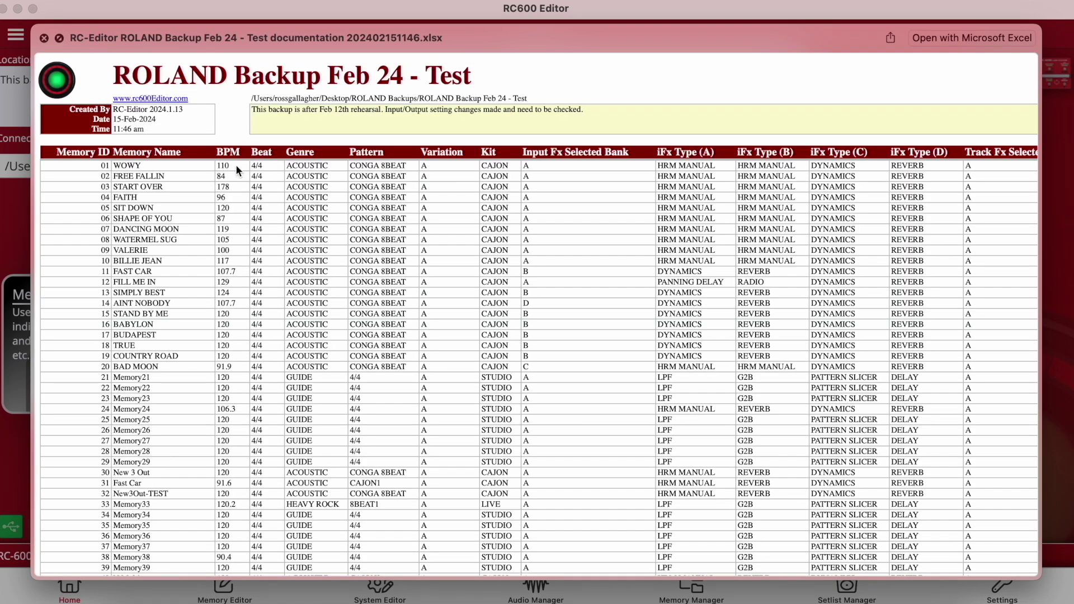
Step: Review the generated documentation spreadsheet's memory list, from tempo and rhythm settings across to the effect types and assigns
{"action": "scroll", "coordinate": [302, 179], "scroll_direction": "down", "scroll_amount": 1}
{"action": "scroll", "coordinate": [311, 192], "scroll_direction": "up", "scroll_amount": 1}
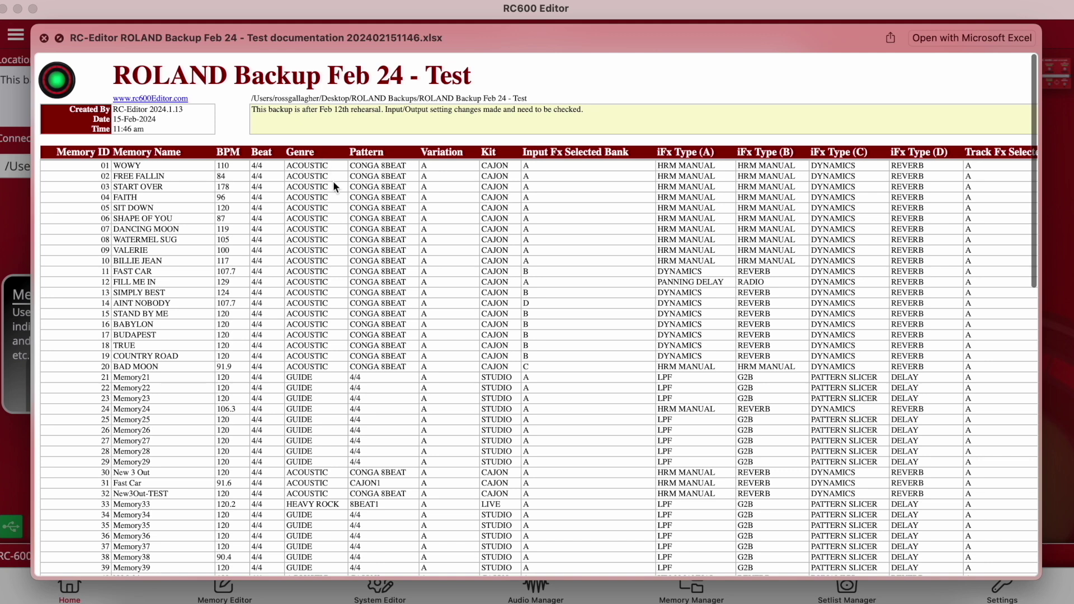
{"action": "scroll", "coordinate": [505, 252], "scroll_direction": "left", "scroll_amount": 1}
{"action": "scroll", "coordinate": [505, 252], "scroll_direction": "right", "scroll_amount": 5}
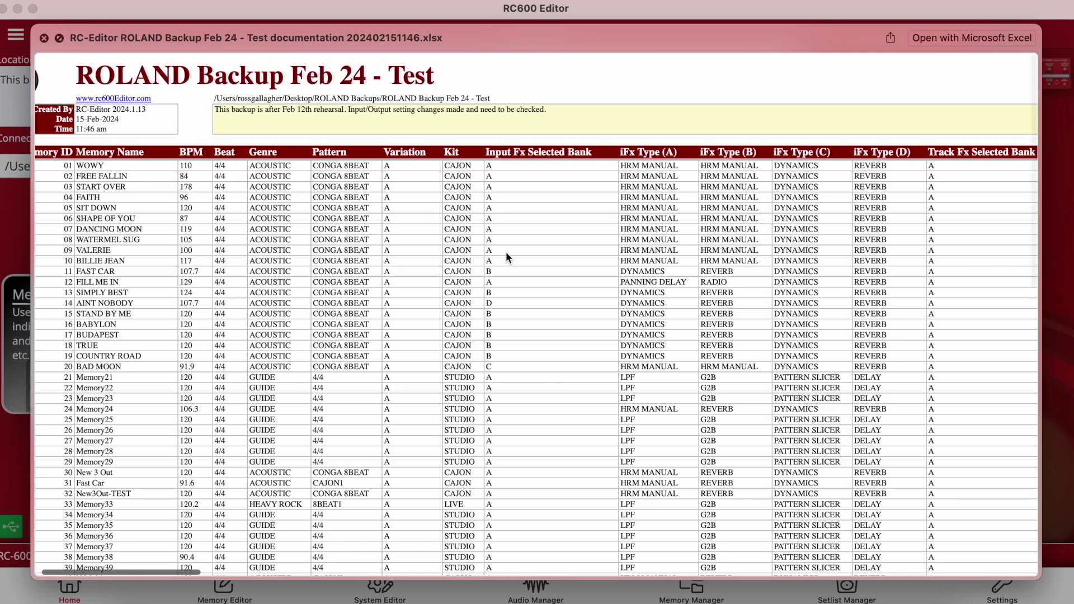
{"action": "scroll", "coordinate": [506, 251], "scroll_direction": "right", "scroll_amount": 20}
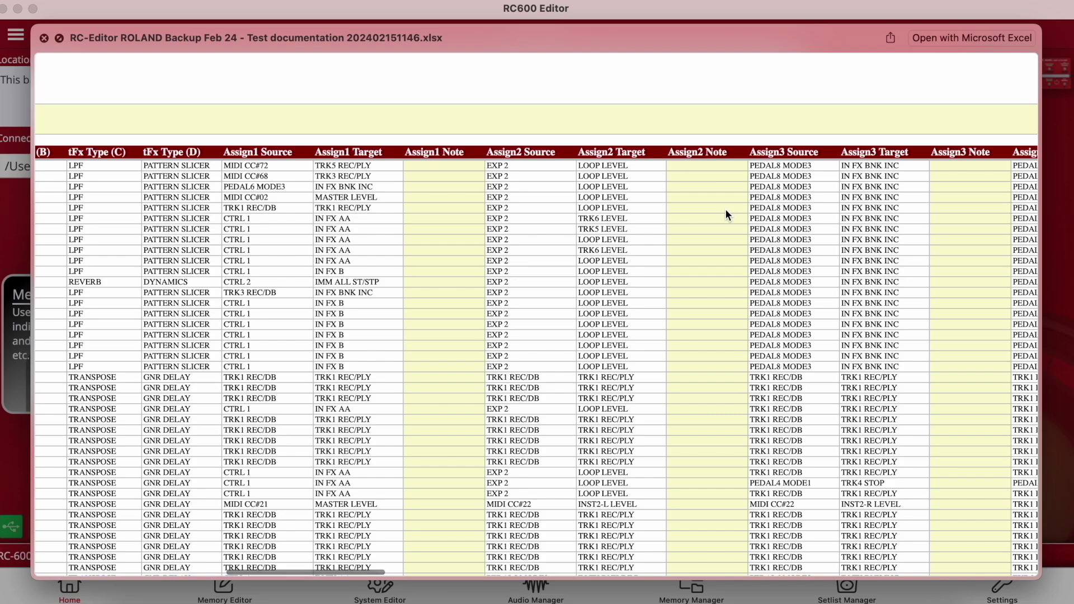
Step: Leave the folder documentation spreadsheet, check the main navigation menu from the home screen and open the Memory Editor
{"action": "scroll", "coordinate": [716, 277], "scroll_direction": "left", "scroll_amount": 20}
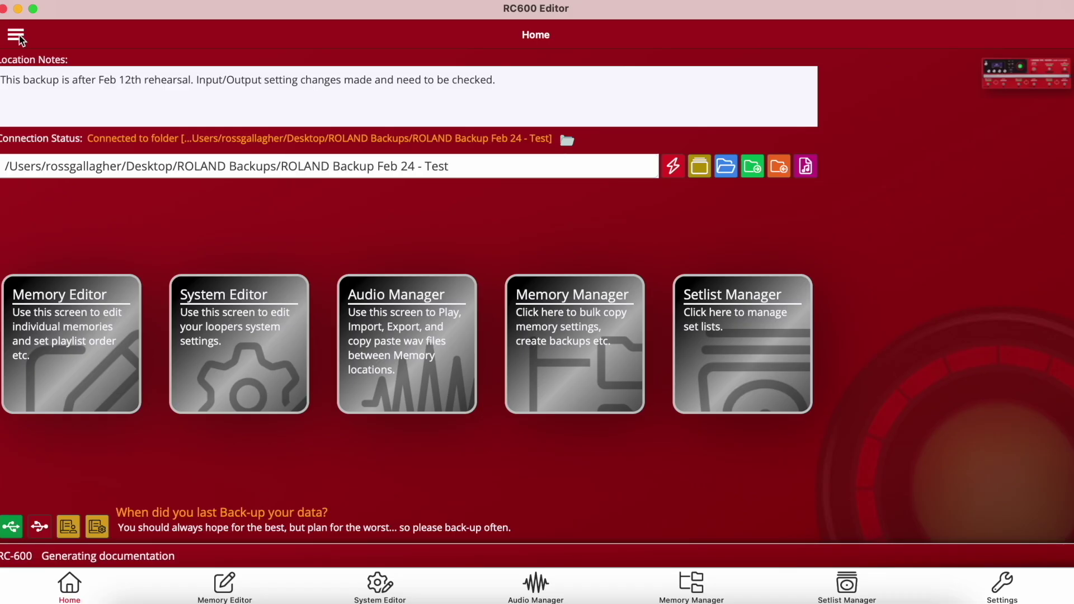
{"action": "left_click", "coordinate": [25, 54]}
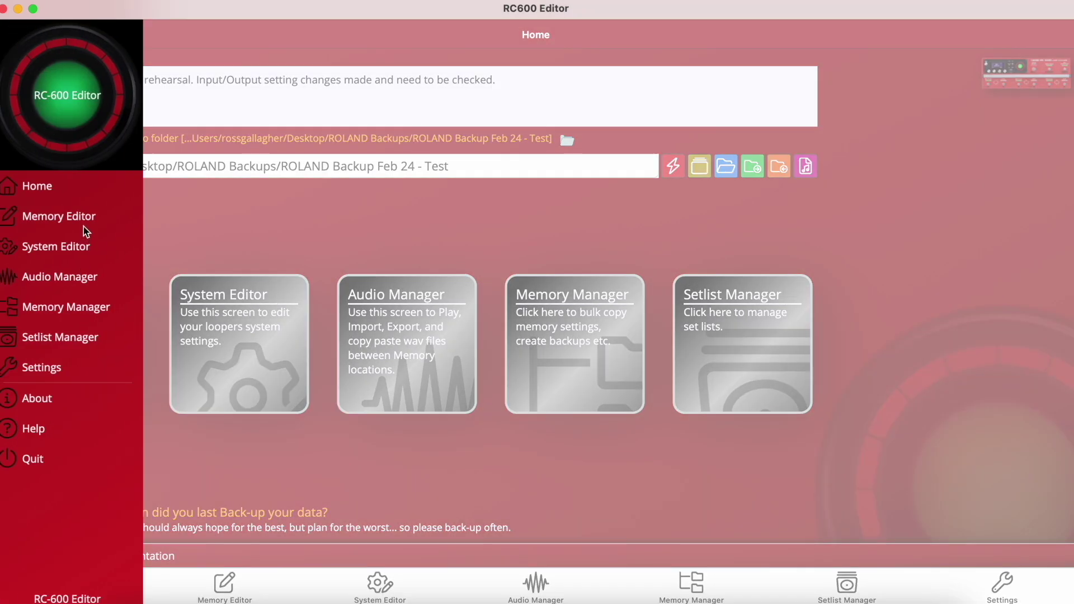
{"action": "left_click", "coordinate": [87, 285]}
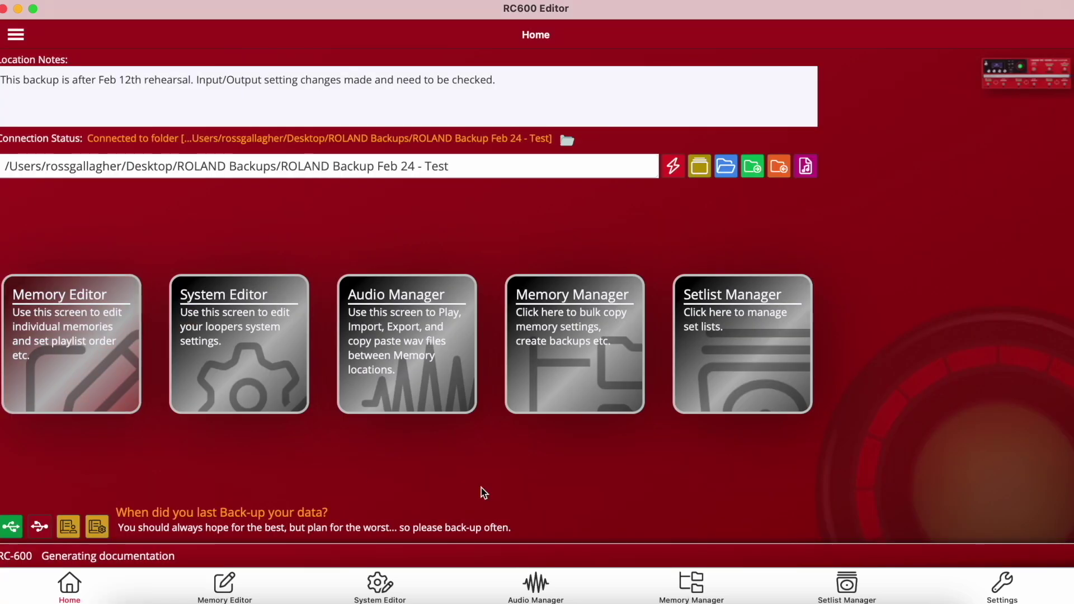
{"action": "left_click", "coordinate": [88, 342]}
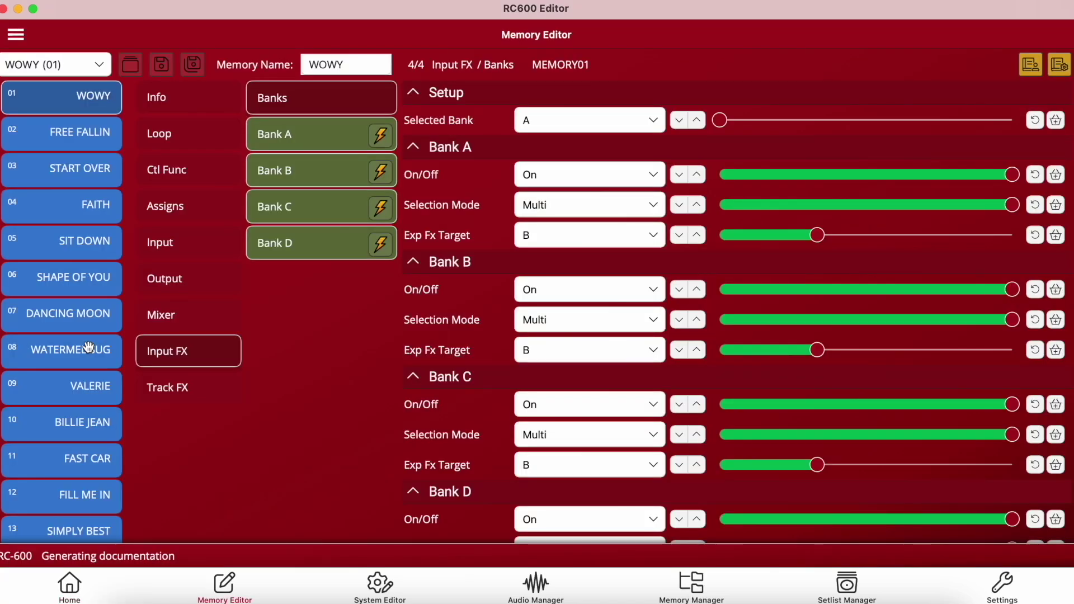
Step: Reorder the memory list by moving WOWY directly below SIT DOWN and FREE FALLIN directly below WOWY
{"action": "scroll", "coordinate": [78, 300], "scroll_direction": "down", "scroll_amount": 1}
{"action": "scroll", "coordinate": [72, 282], "scroll_direction": "up", "scroll_amount": 1}
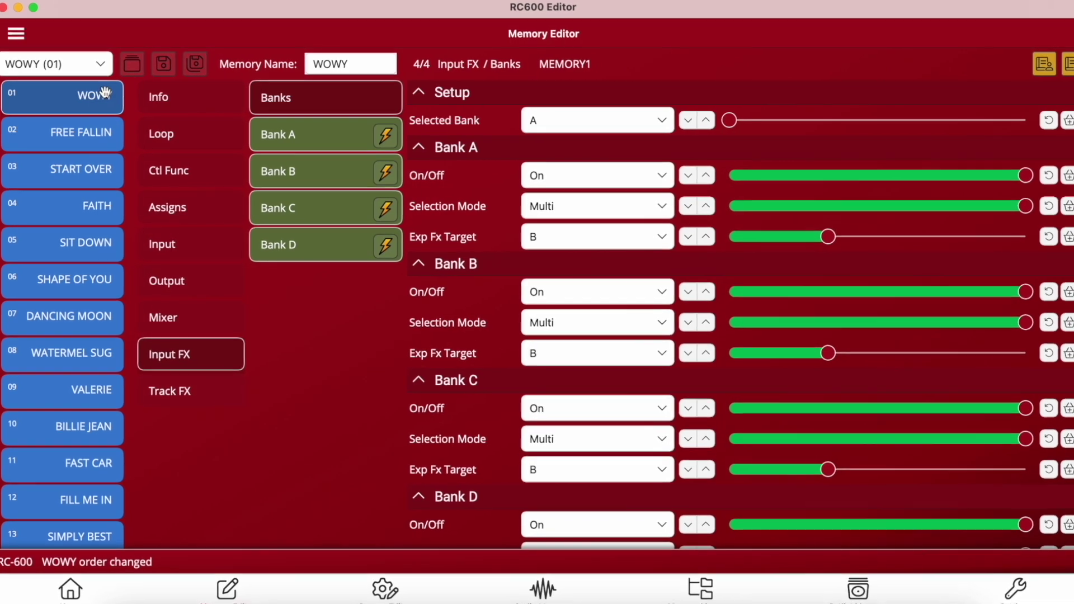
{"action": "left_click_drag", "start_coordinate": [106, 250], "coordinate": [112, 259]}
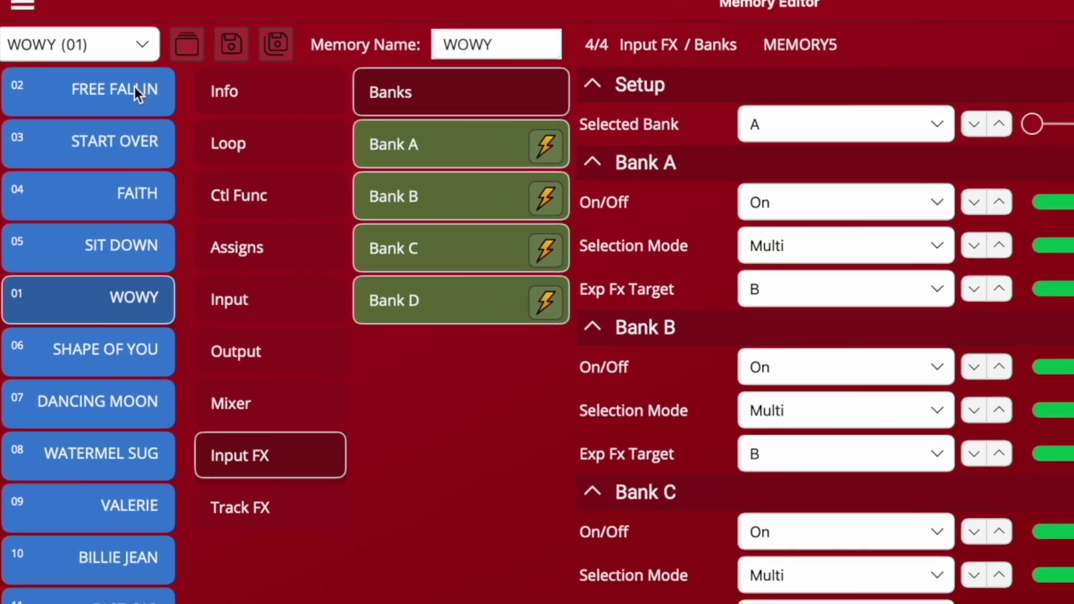
{"action": "left_click_drag", "start_coordinate": [134, 86], "coordinate": [151, 319]}
Step: View the WOWY memory's song notes and tempo, and the Loop settings of its individual tracks
{"action": "left_click", "coordinate": [264, 106]}
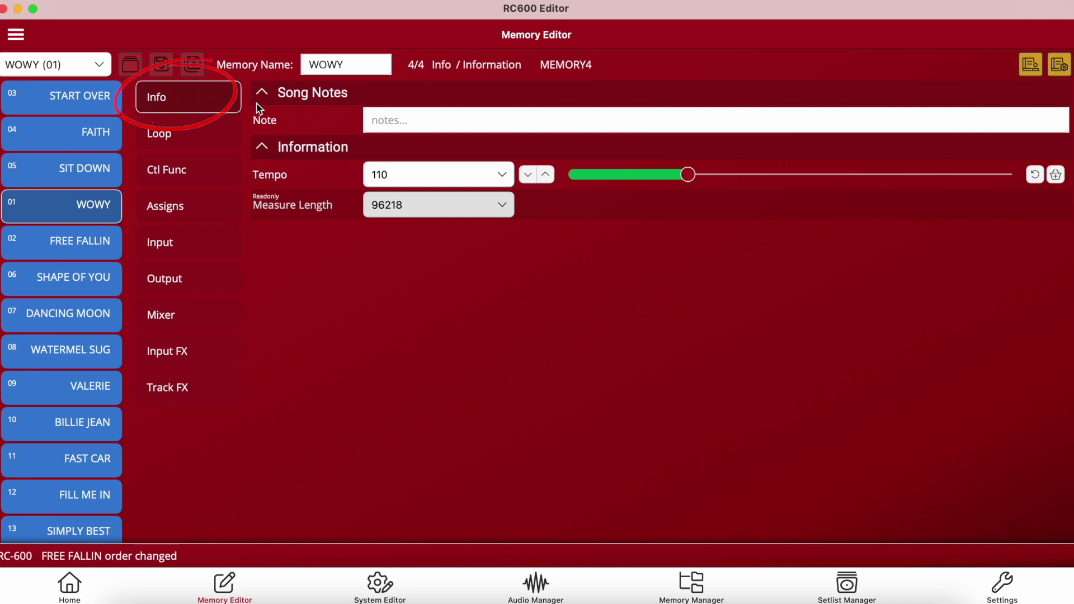
{"action": "left_click", "coordinate": [395, 119]}
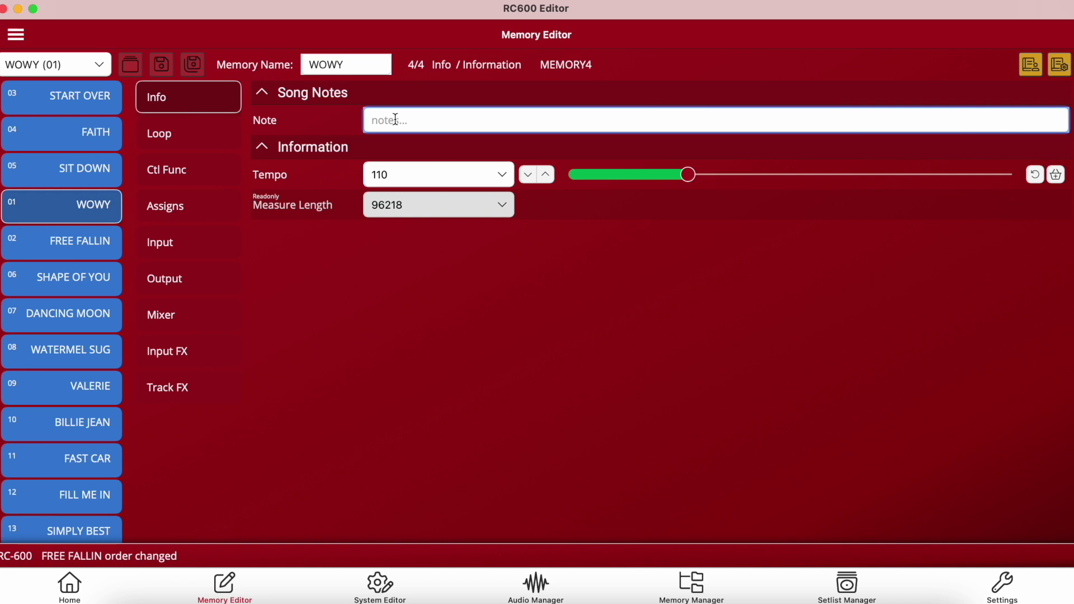
{"action": "left_click", "coordinate": [180, 132]}
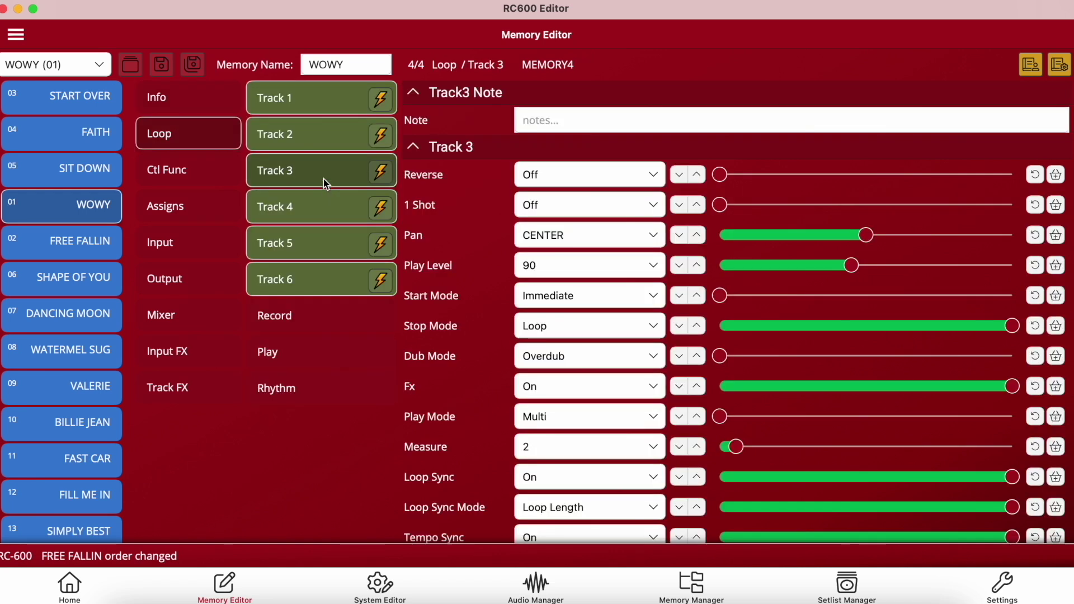
{"action": "left_click", "coordinate": [323, 104]}
{"action": "left_click", "coordinate": [324, 136]}
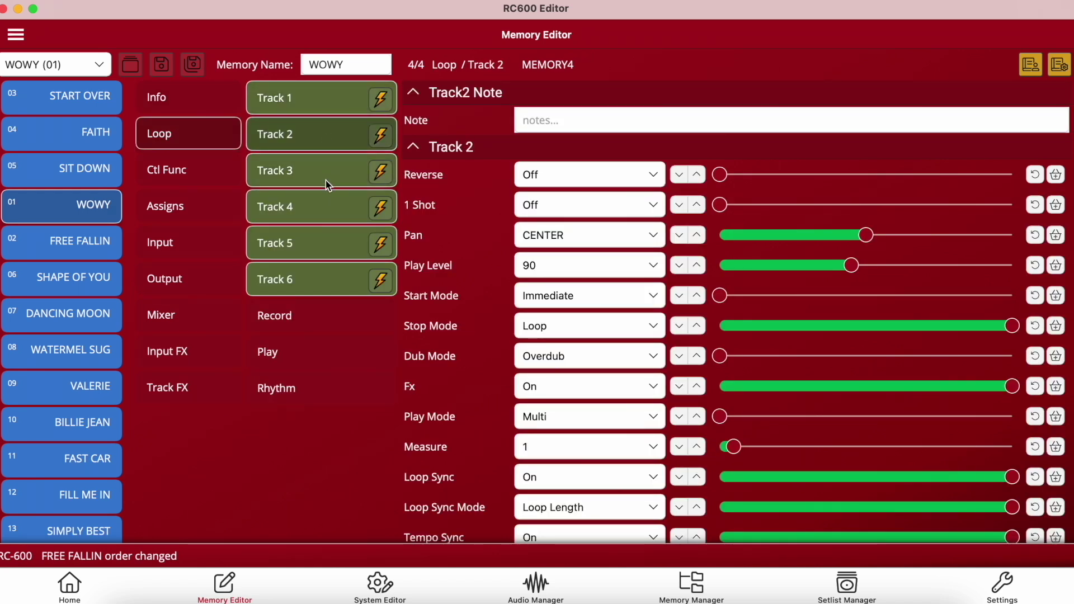
Step: Try to overwrite Assign 1 with Assign 4 in the WOWY memory's assigns
{"action": "left_click", "coordinate": [187, 206]}
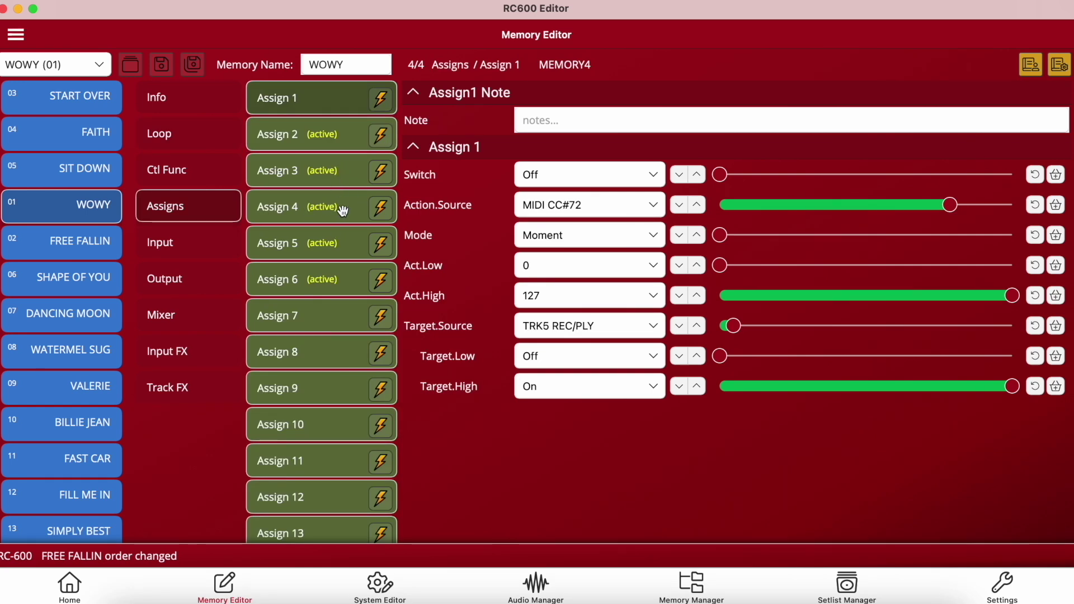
{"action": "left_click_drag", "start_coordinate": [317, 214], "coordinate": [316, 107]}
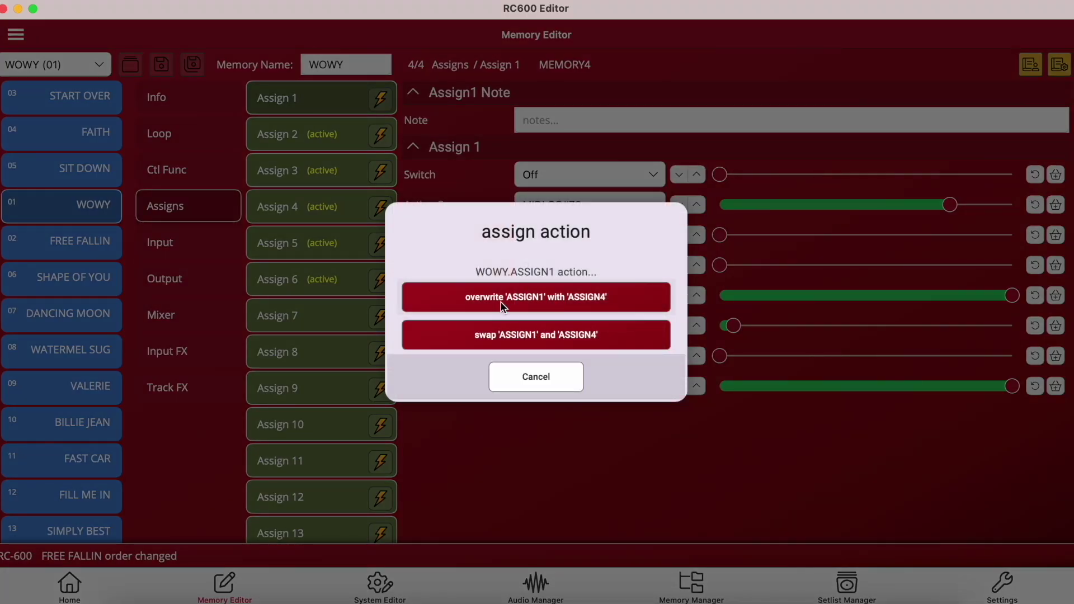
{"action": "left_click", "coordinate": [561, 294]}
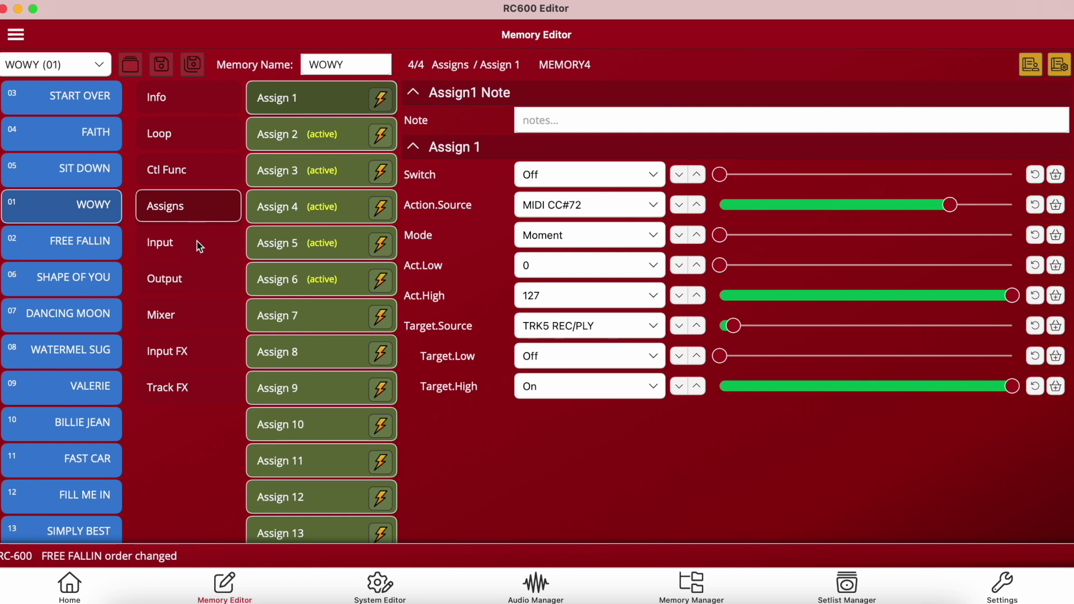
Step: View the WOWY memory's Input, Output and Input FX settings
{"action": "left_click", "coordinate": [199, 246]}
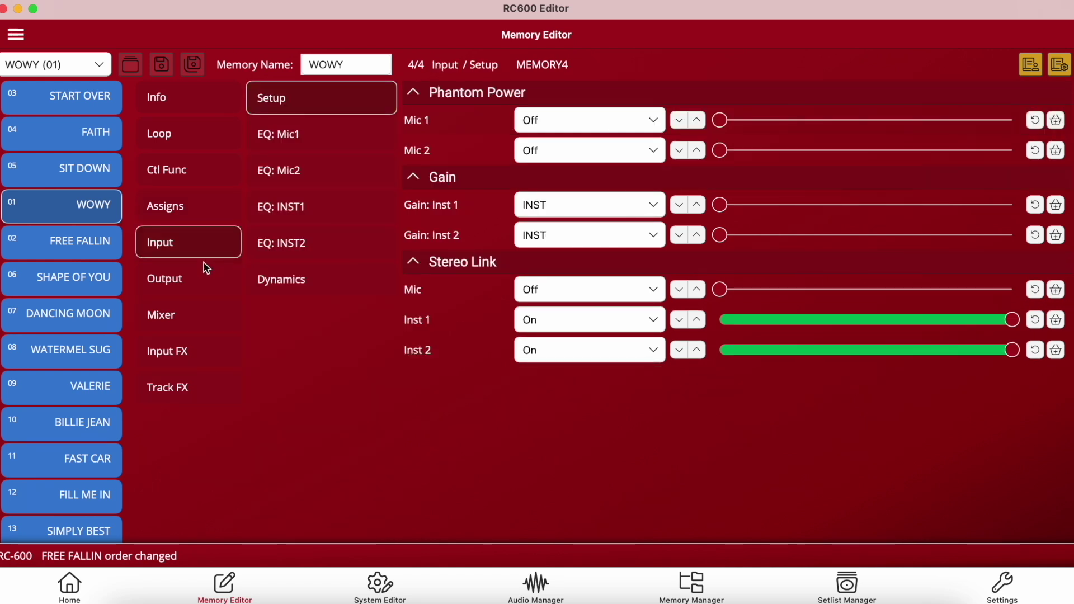
{"action": "left_click", "coordinate": [203, 271]}
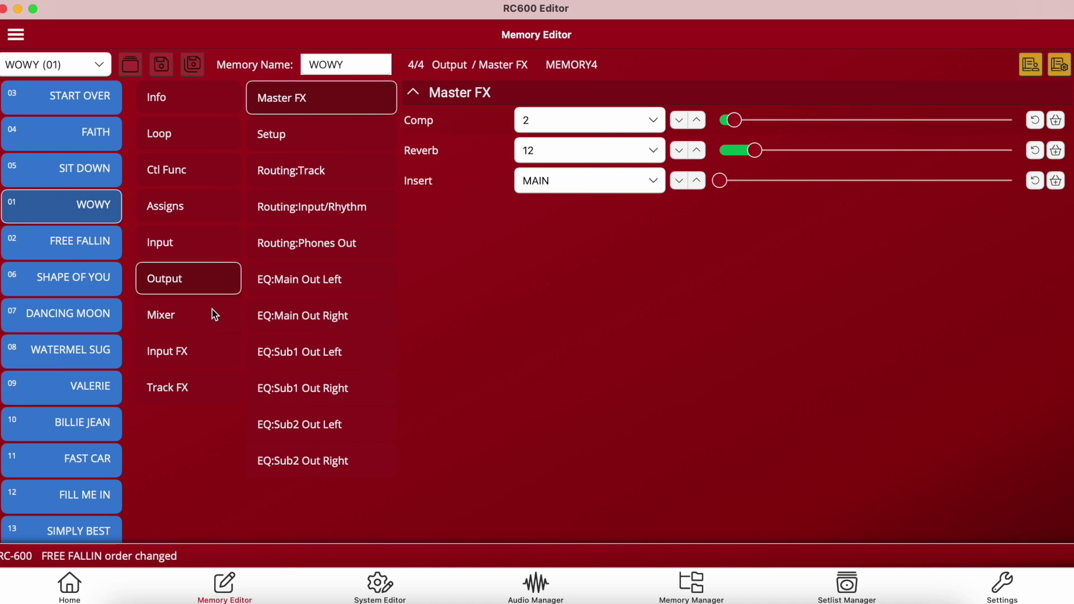
{"action": "left_click", "coordinate": [210, 358]}
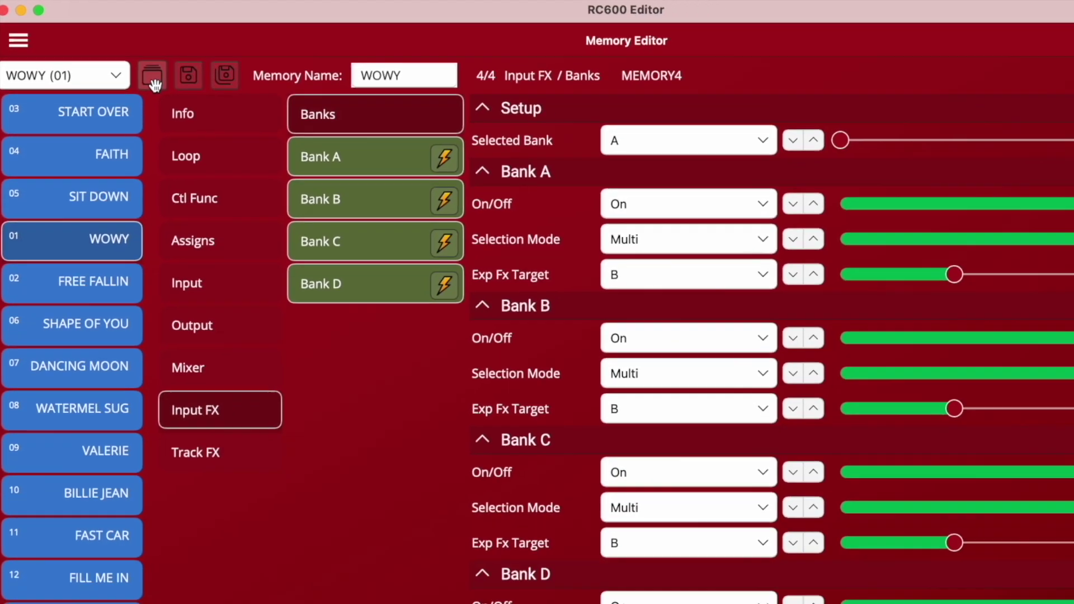
Step: Browse the memories in the memory location picker, cancel it, and select the WOWY memory's name for editing
{"action": "left_click", "coordinate": [281, 146]}
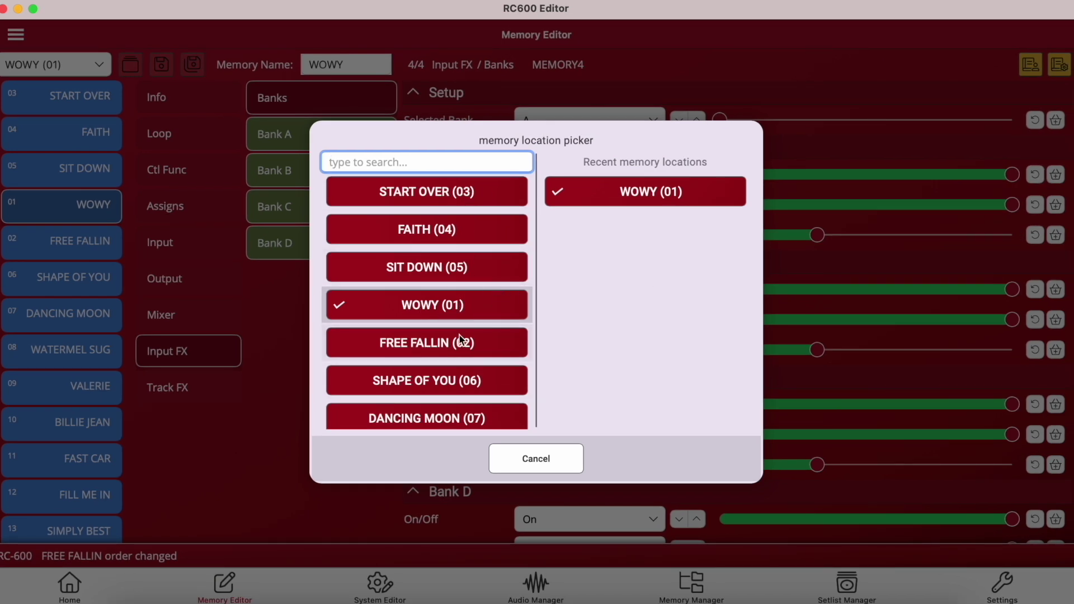
{"action": "scroll", "coordinate": [462, 338], "scroll_direction": "down", "scroll_amount": 5}
{"action": "scroll", "coordinate": [462, 337], "scroll_direction": "up", "scroll_amount": 1}
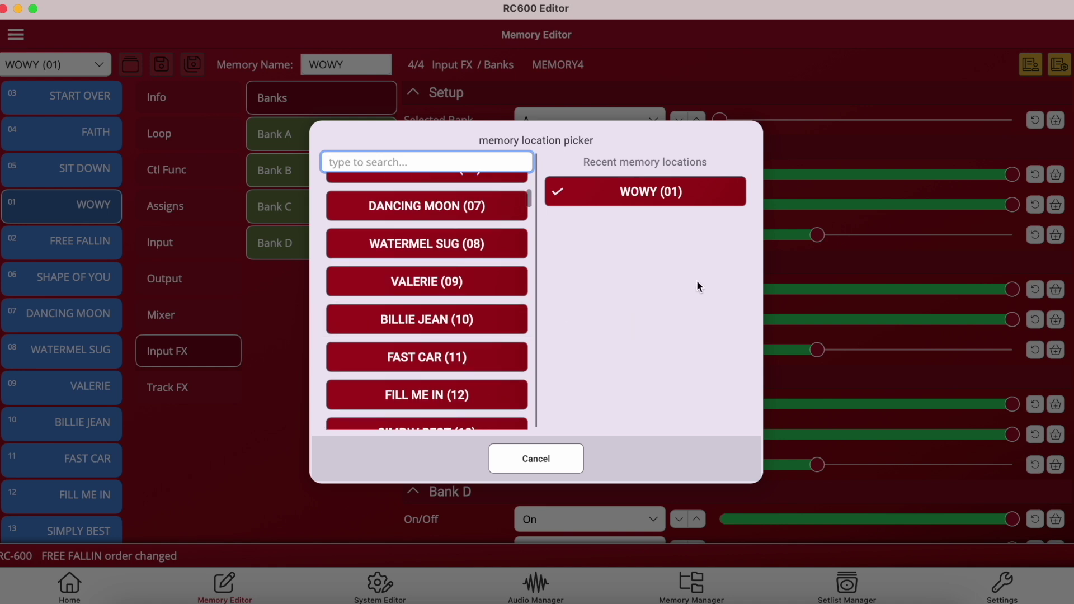
{"action": "left_click", "coordinate": [552, 452]}
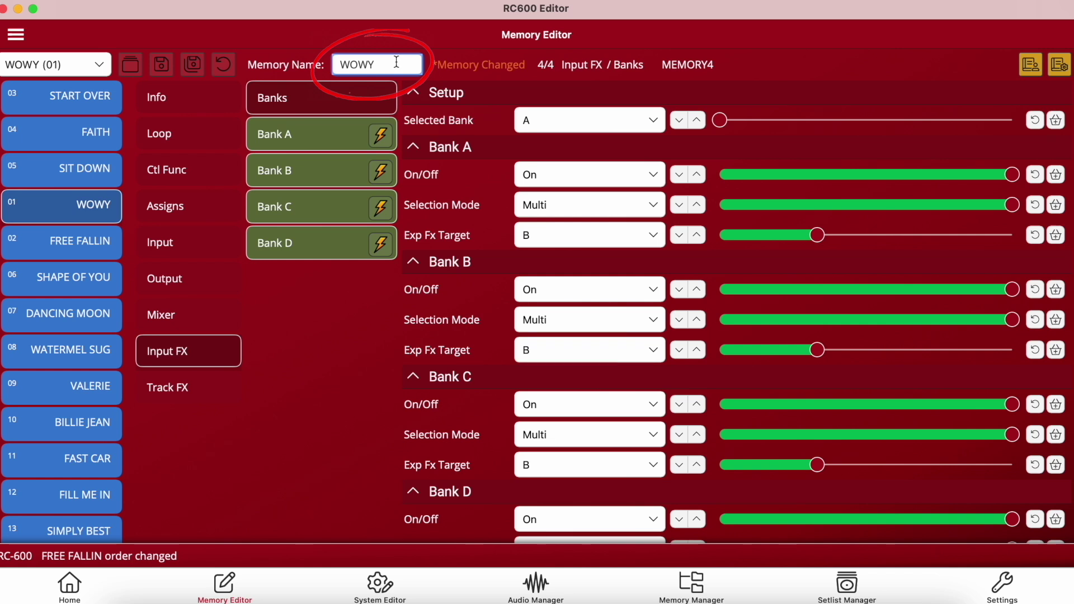
{"action": "double_click", "coordinate": [332, 65]}
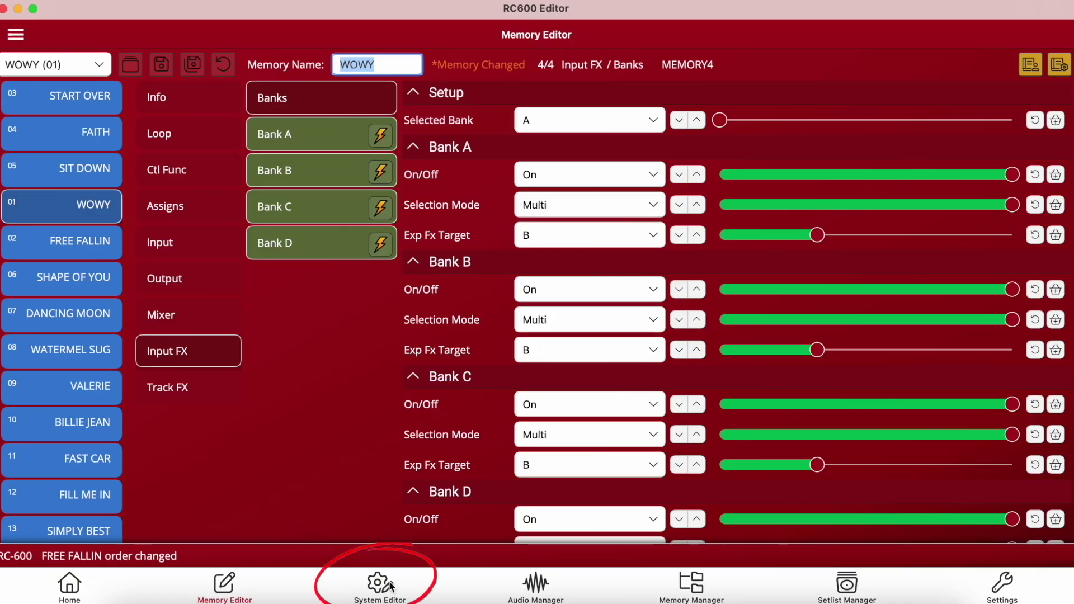
Step: Open the System Editor and view the looper's system Input, USB, MIDI and Setup settings
{"action": "left_click", "coordinate": [380, 585]}
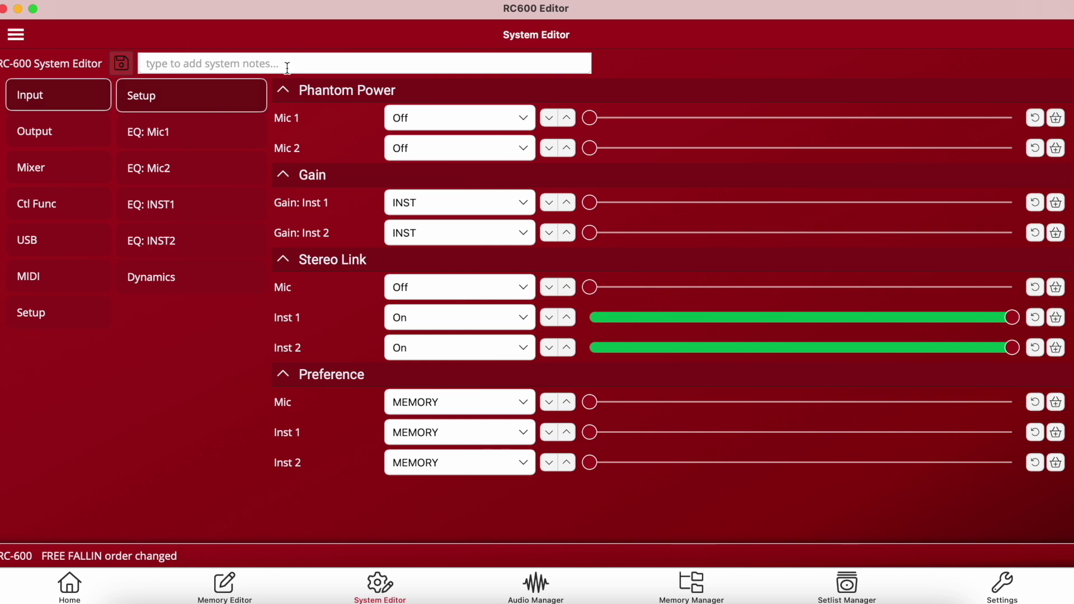
{"action": "left_click", "coordinate": [58, 247]}
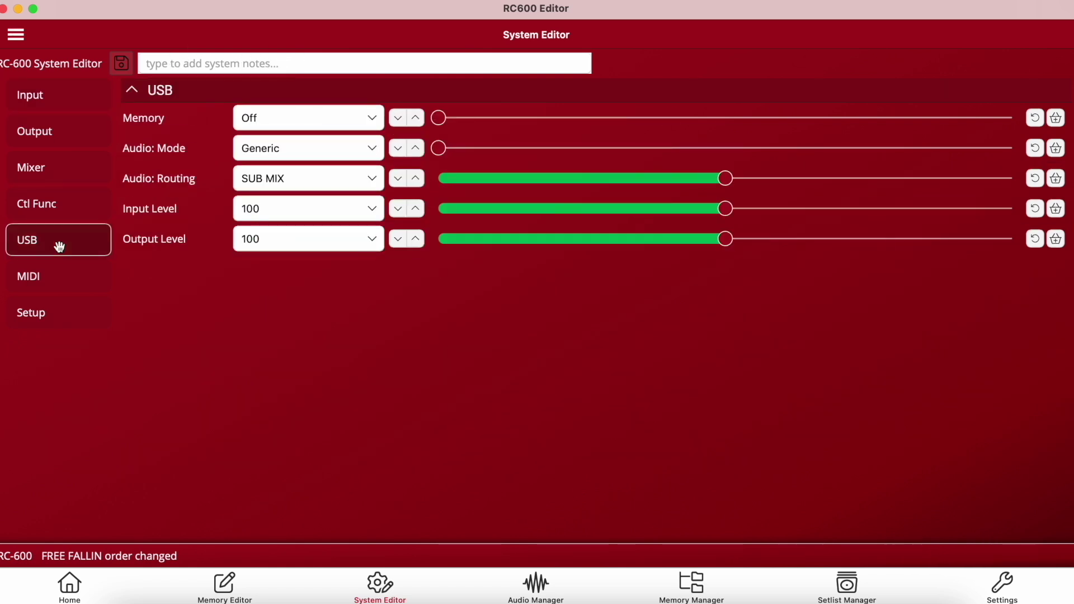
{"action": "left_click", "coordinate": [60, 274]}
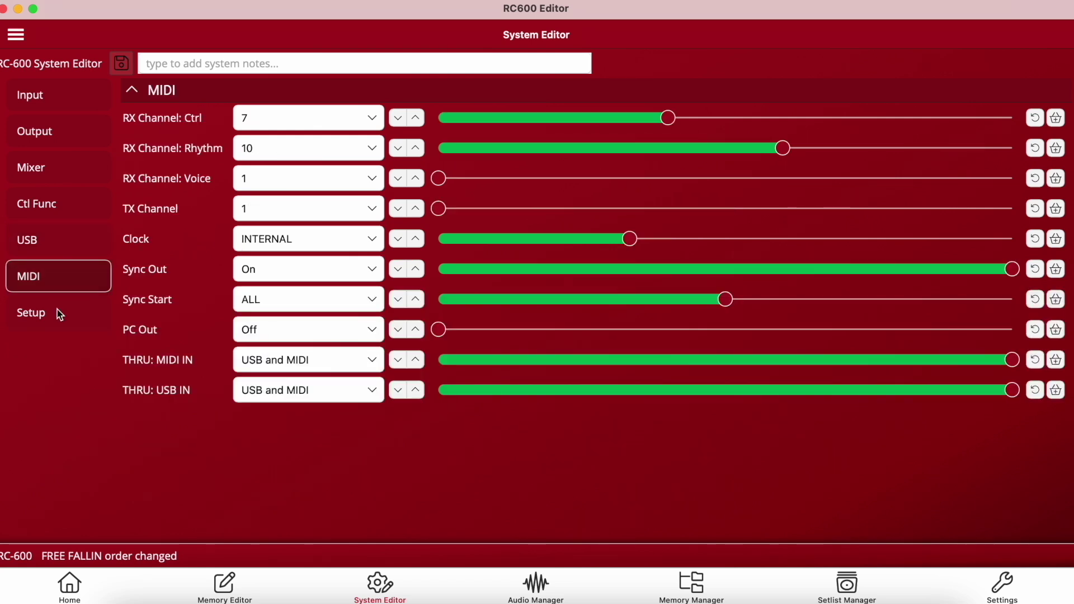
{"action": "left_click", "coordinate": [59, 320]}
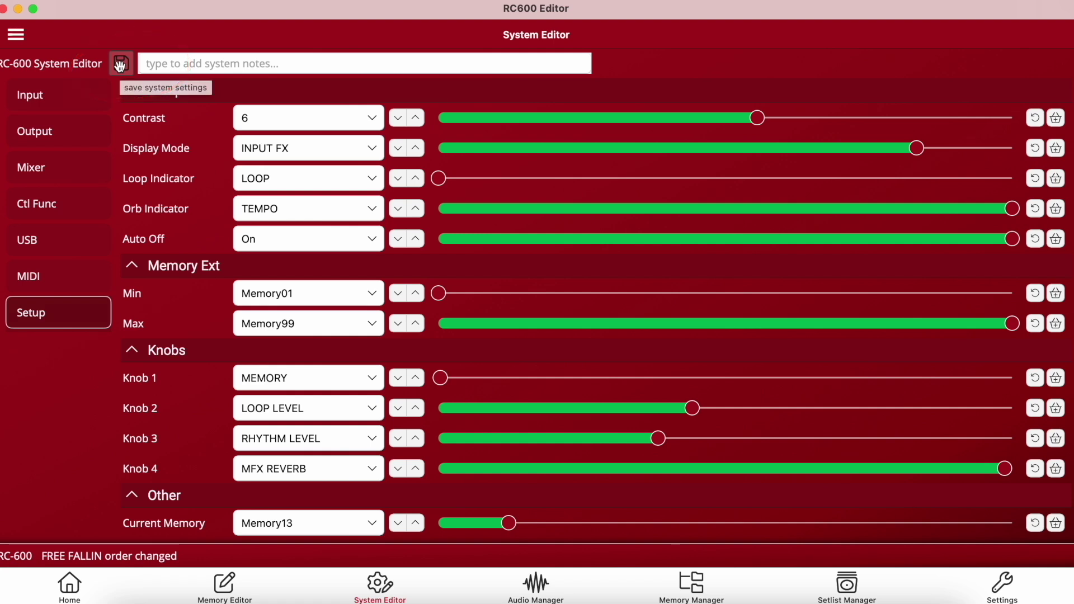
Step: Open the Audio Manager and load the AINT NOBODY (14) memory's wav tracks
{"action": "left_click", "coordinate": [548, 586]}
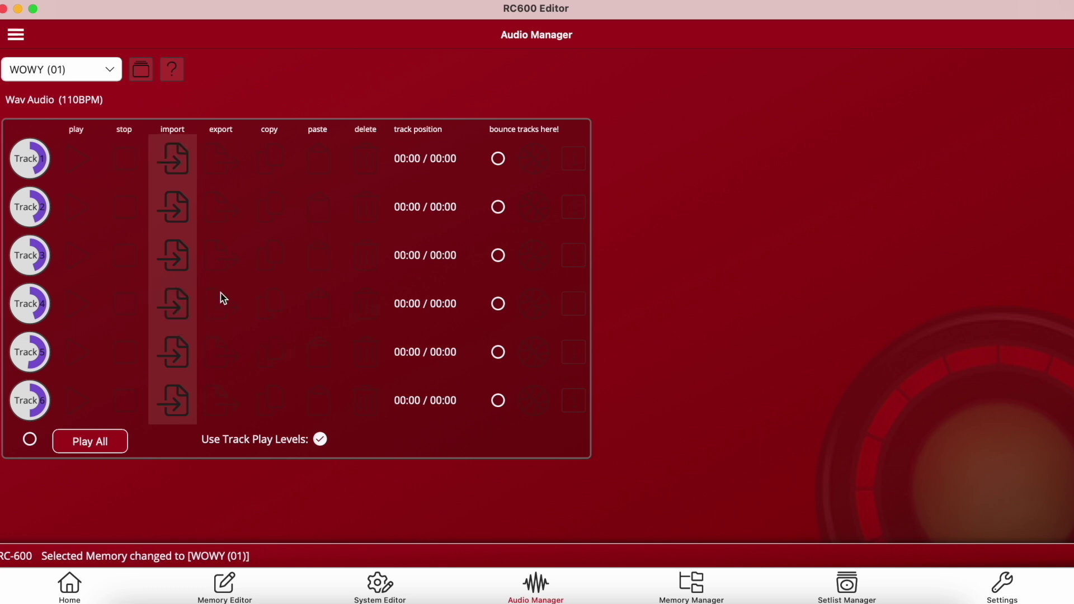
{"action": "left_click", "coordinate": [96, 74]}
{"action": "scroll", "coordinate": [82, 262], "scroll_direction": "down", "scroll_amount": 1}
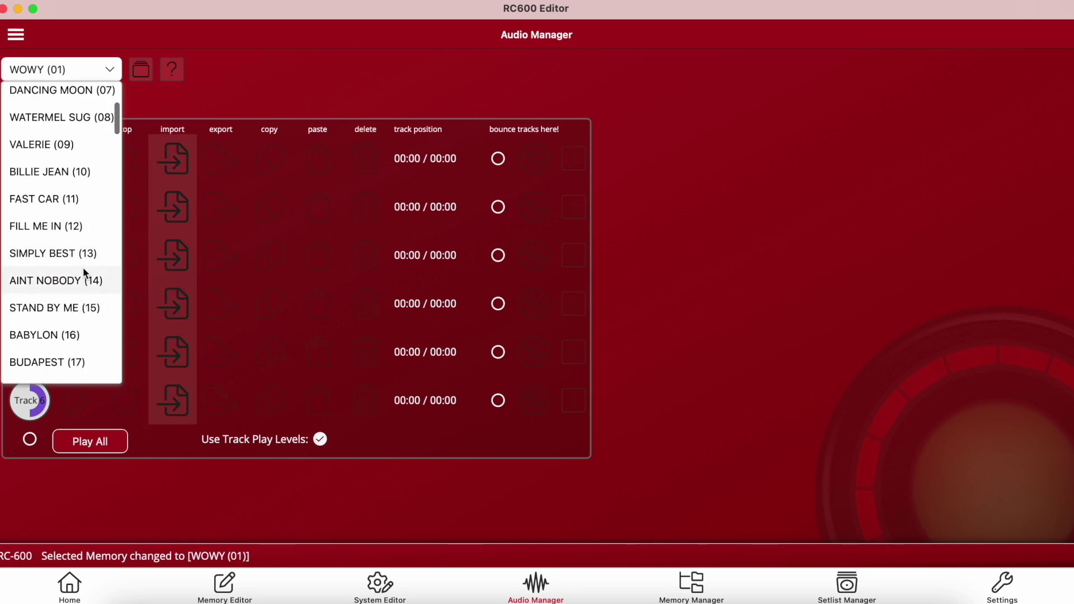
{"action": "left_click", "coordinate": [81, 278]}
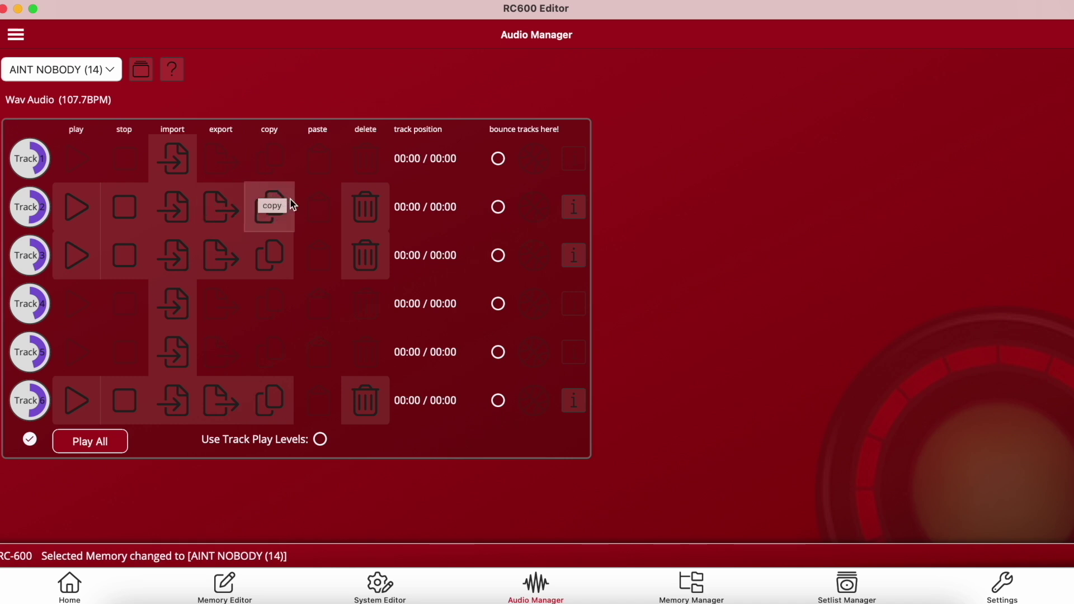
Step: Copy the audio of Track 2 in AINT NOBODY and try to paste it onto Track 4
{"action": "left_click", "coordinate": [260, 220]}
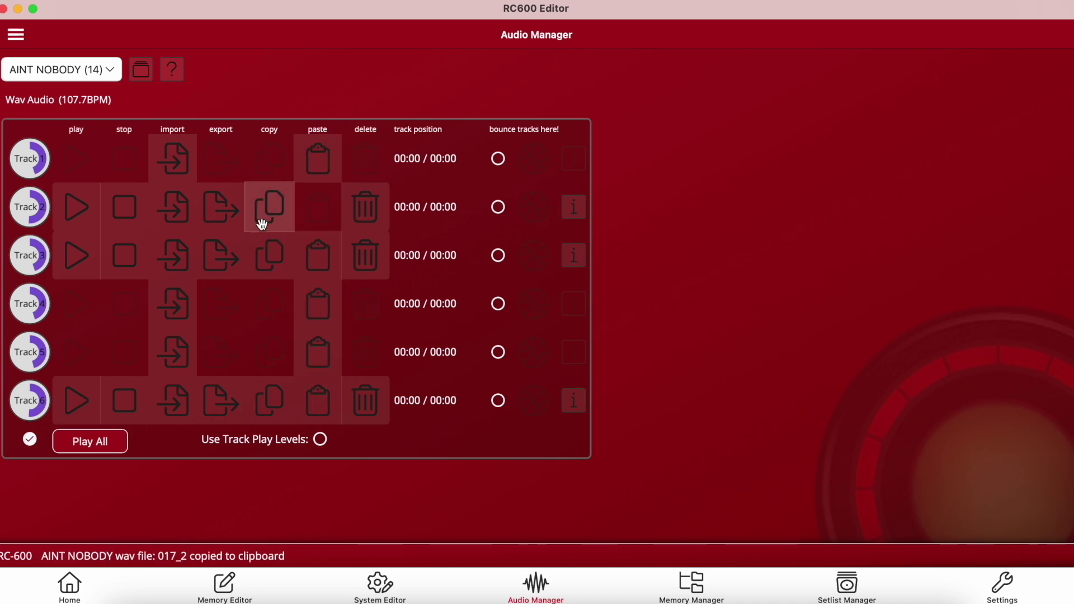
{"action": "left_click", "coordinate": [315, 296]}
{"action": "left_click", "coordinate": [549, 363]}
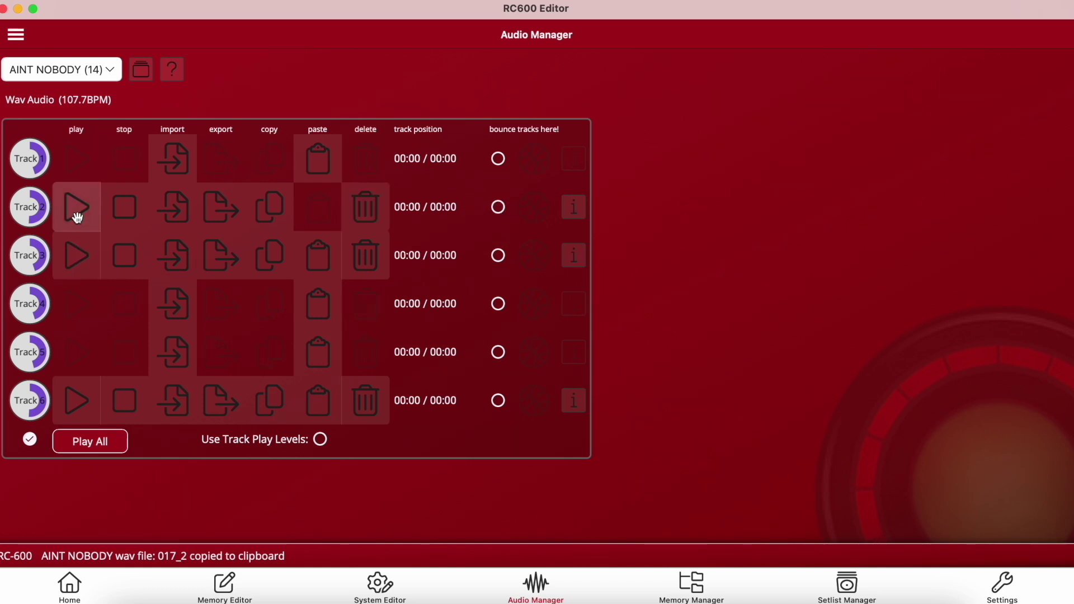
Step: Turn the checkbox beside Play All off and back on
{"action": "left_click", "coordinate": [30, 441]}
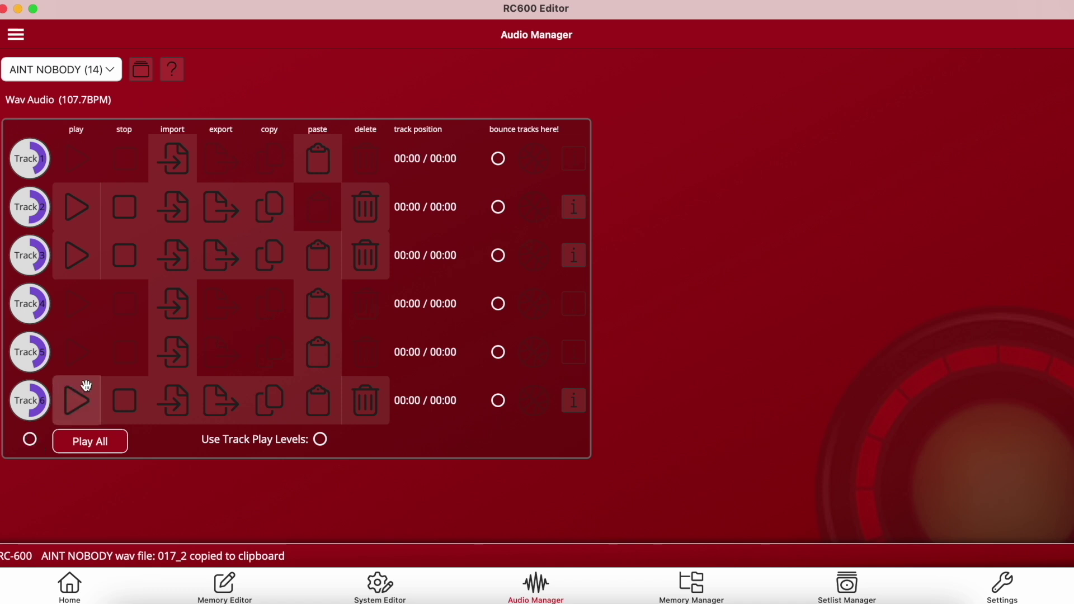
{"action": "left_click", "coordinate": [30, 440]}
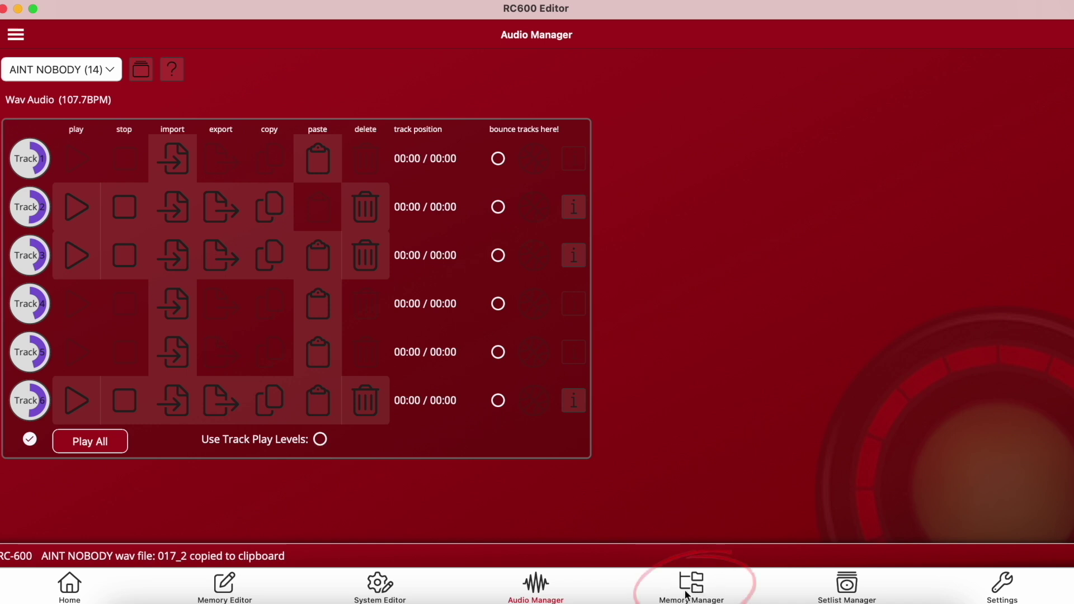
Step: Open the Memory Manager and choose WOWY (01) as the source memory
{"action": "left_click", "coordinate": [703, 588]}
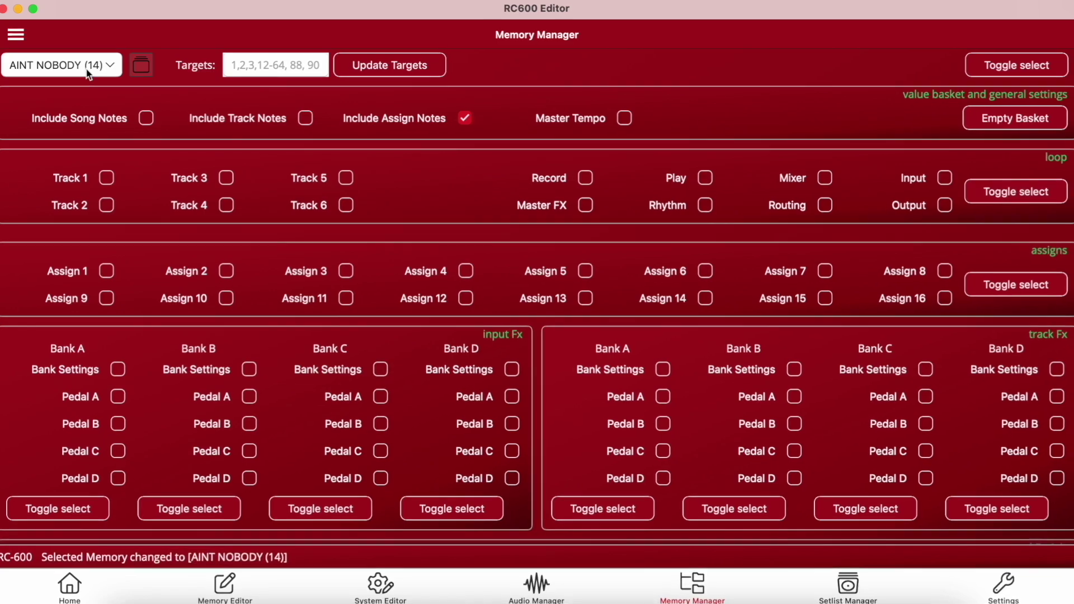
{"action": "left_click", "coordinate": [90, 66]}
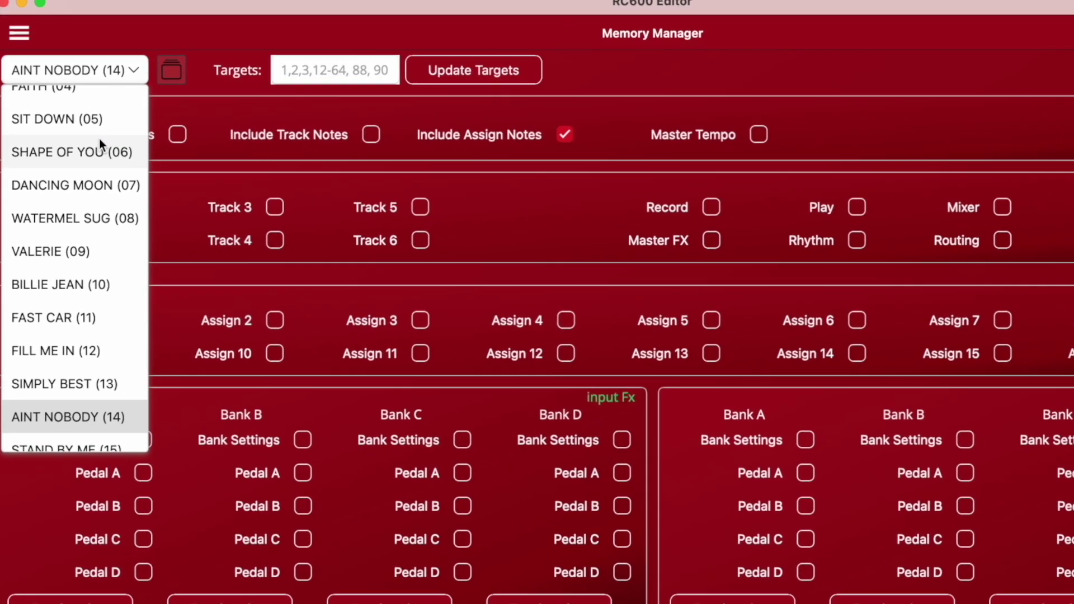
{"action": "scroll", "coordinate": [99, 139], "scroll_direction": "up", "scroll_amount": 3}
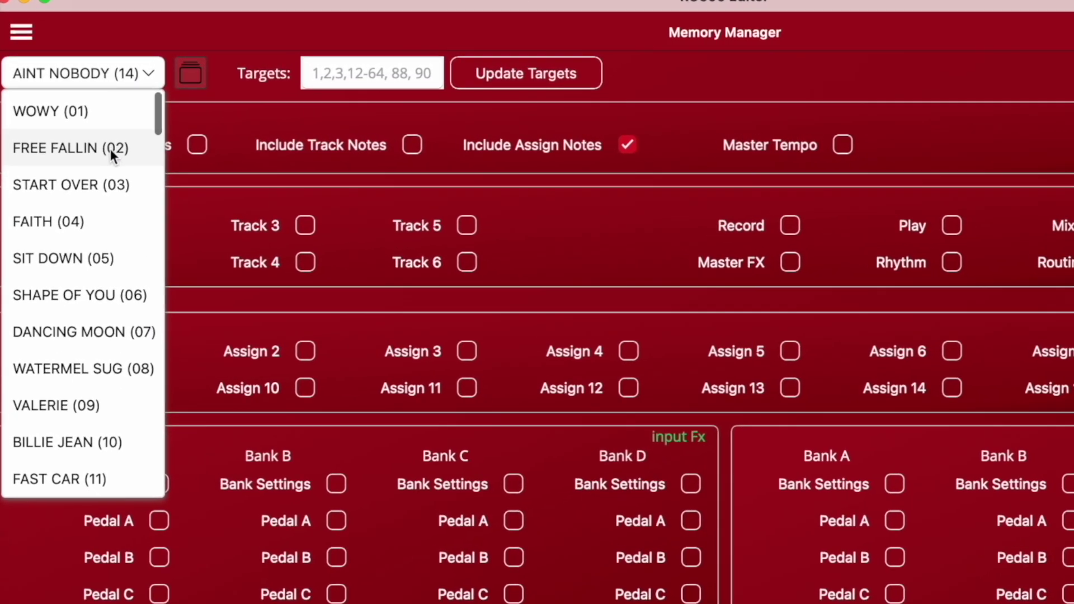
{"action": "left_click", "coordinate": [142, 148]}
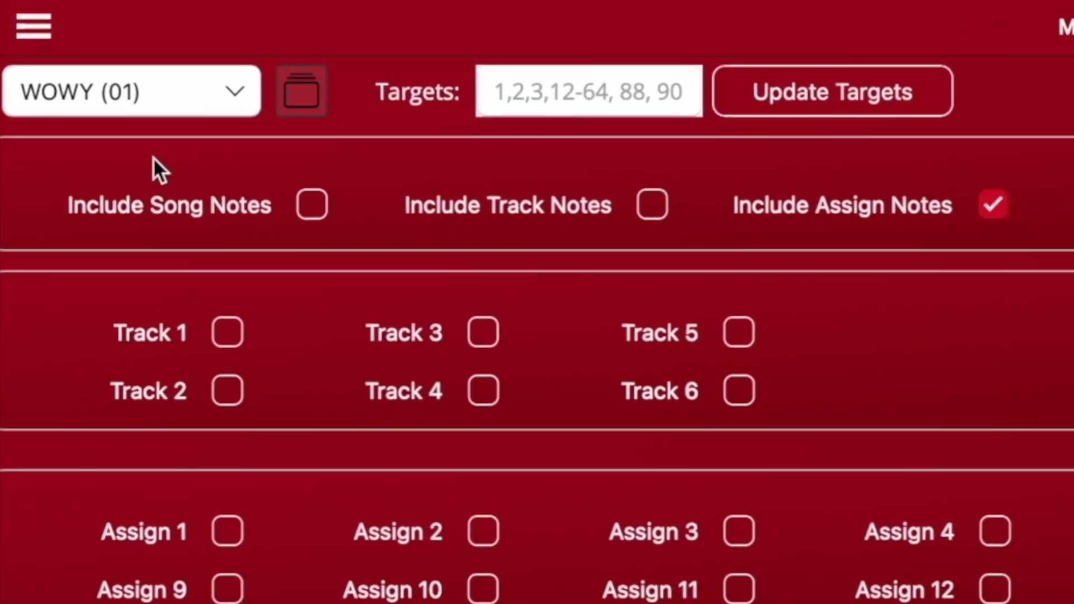
Step: Select all loop and assign settings for copying and enter 4-8 as the target memories
{"action": "left_click", "coordinate": [1021, 192]}
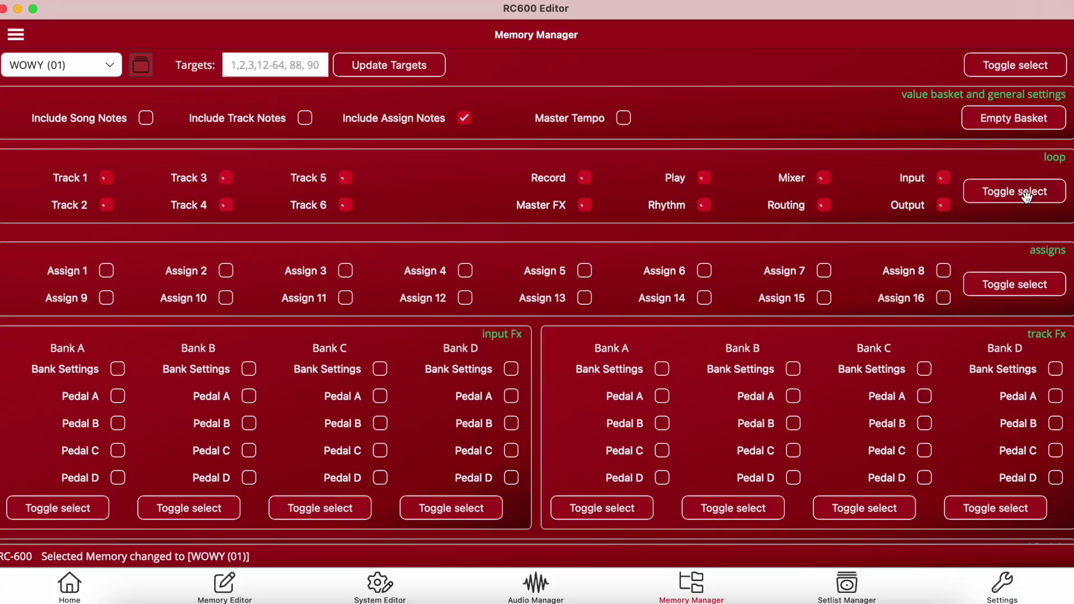
{"action": "left_click", "coordinate": [1017, 286]}
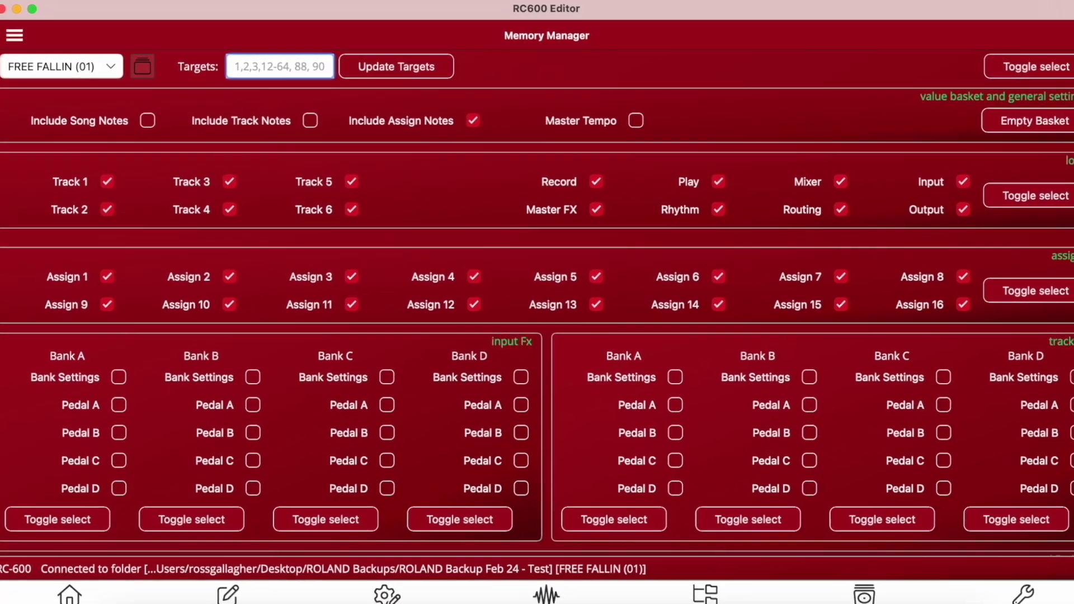
{"action": "type", "text": "4-8"}
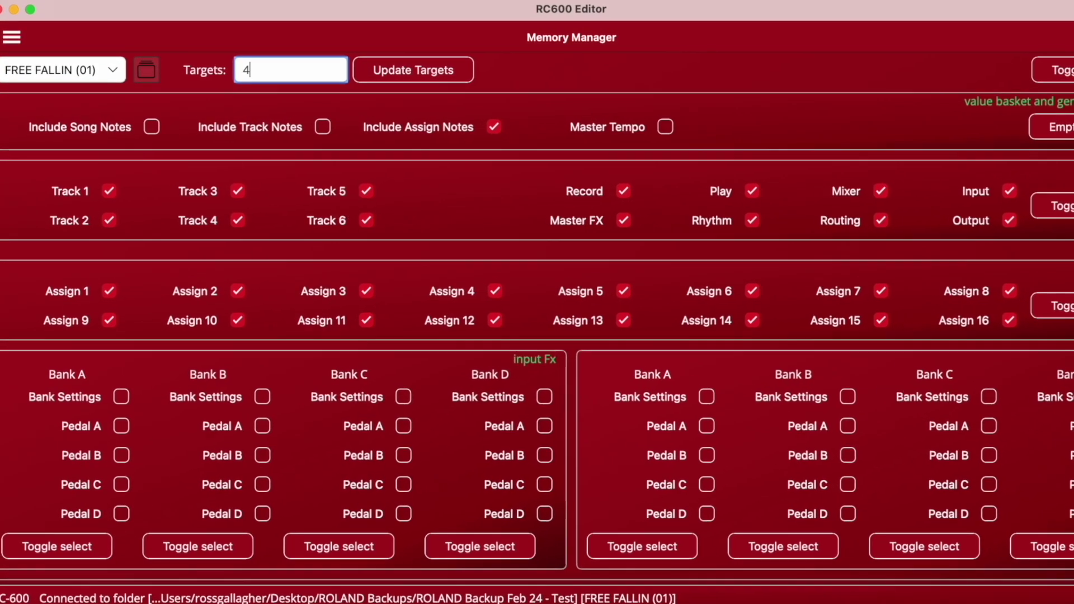
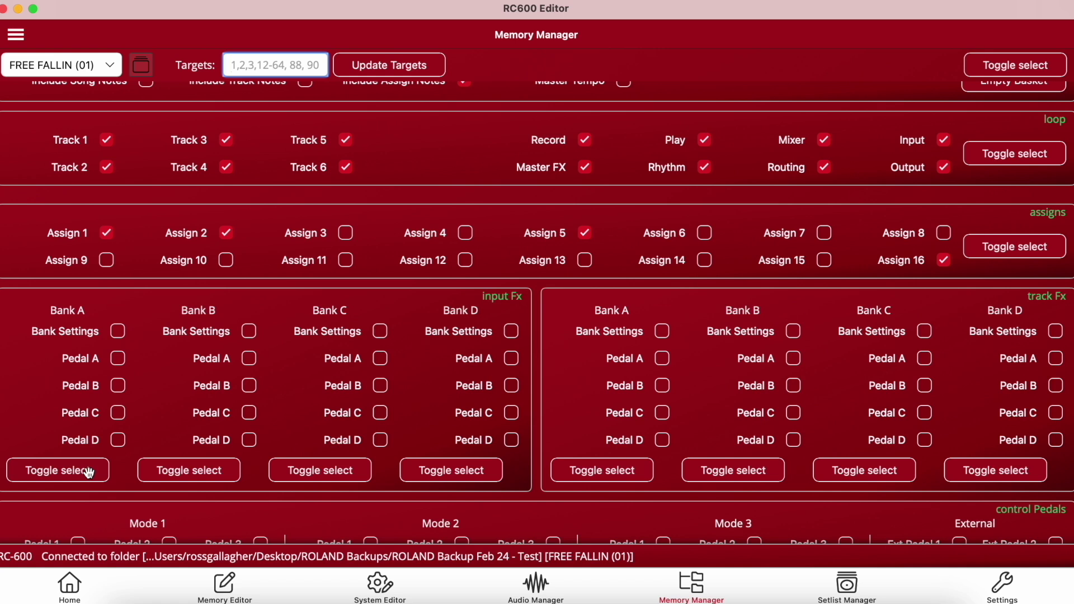
Step: Include input FX Bank A and track FX Bank B, and update target memory 21 with the selected FREE FALLIN (01) settings
{"action": "left_click", "coordinate": [747, 475]}
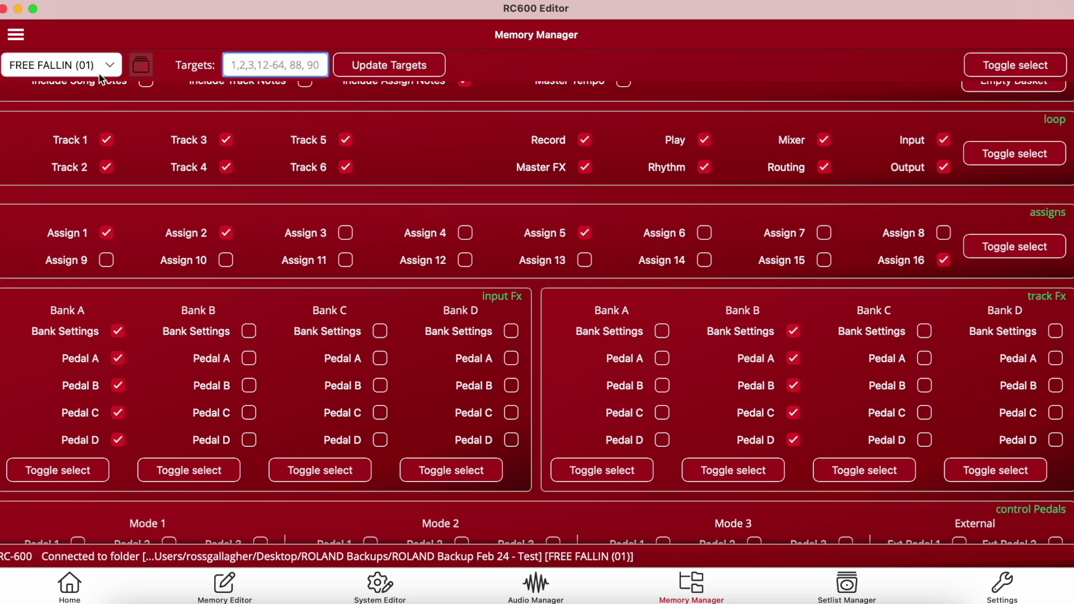
{"action": "scroll", "coordinate": [93, 78], "scroll_direction": "up", "scroll_amount": 2}
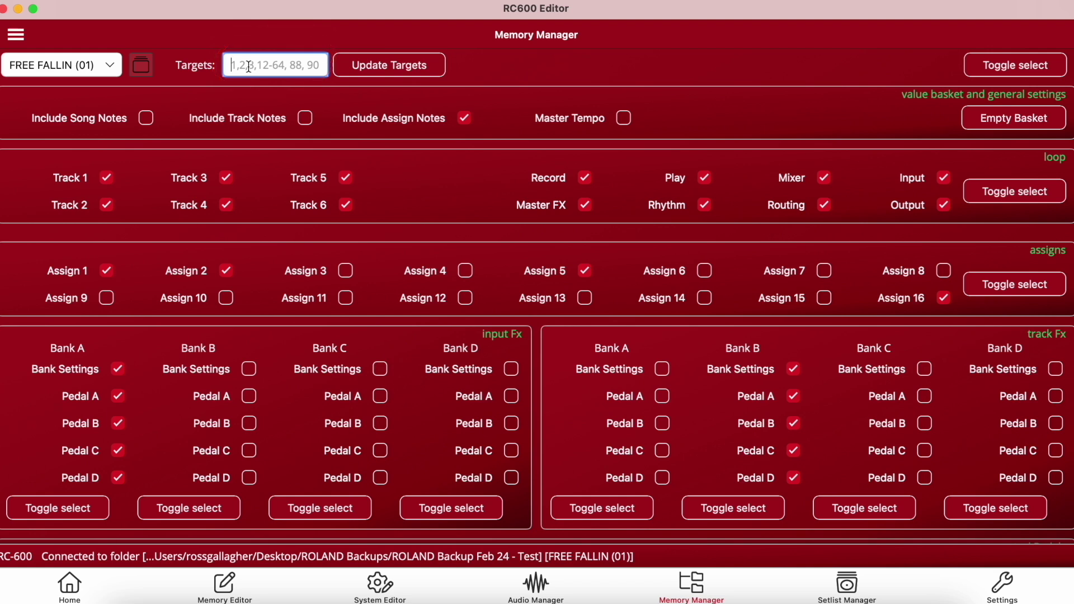
{"action": "type", "text": "21"}
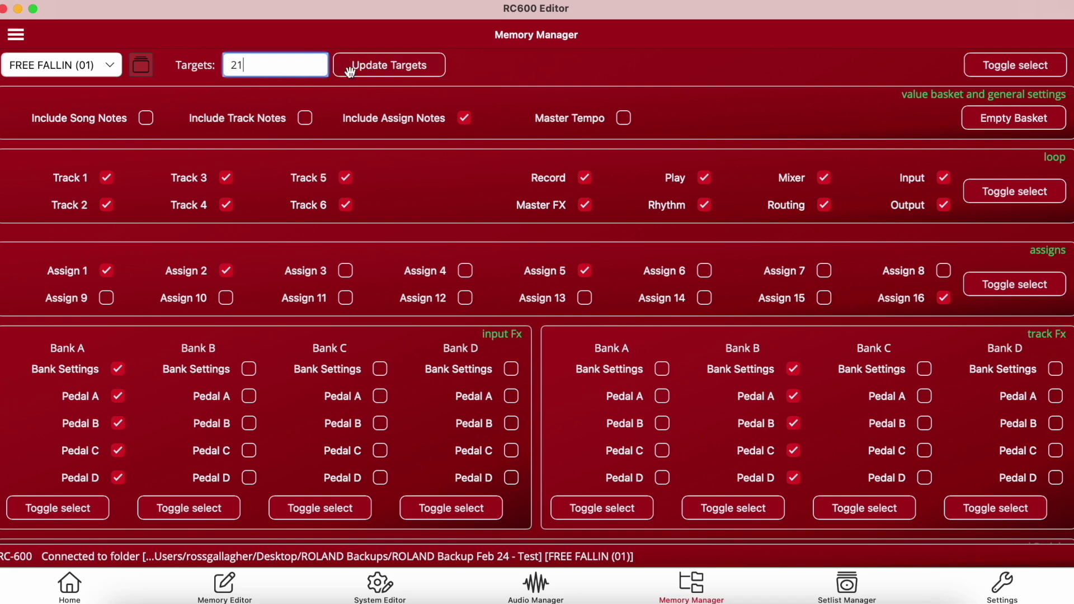
{"action": "left_click", "coordinate": [382, 66]}
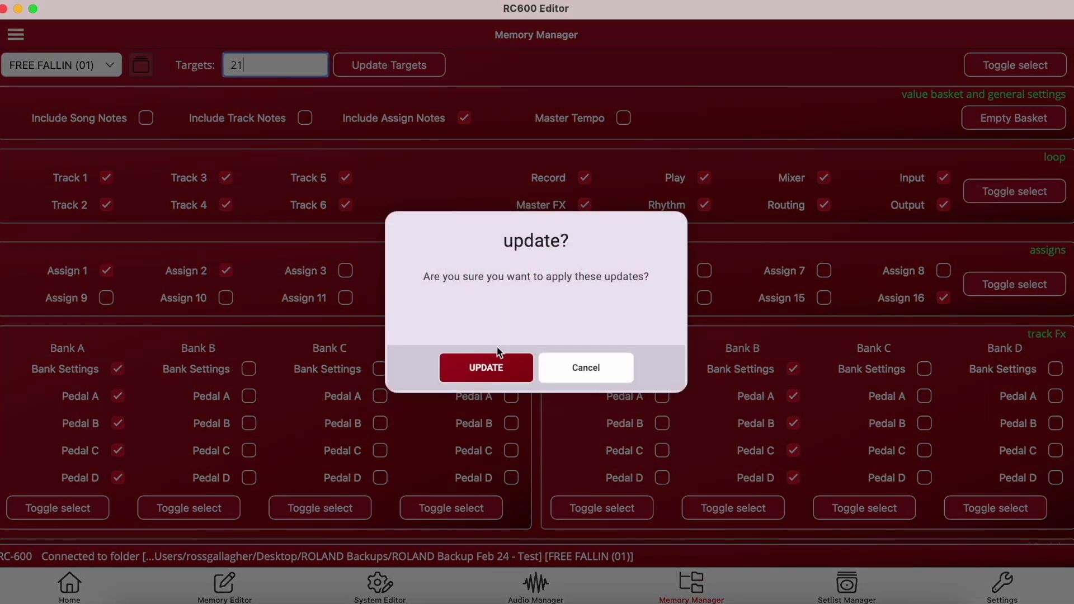
{"action": "left_click", "coordinate": [498, 373]}
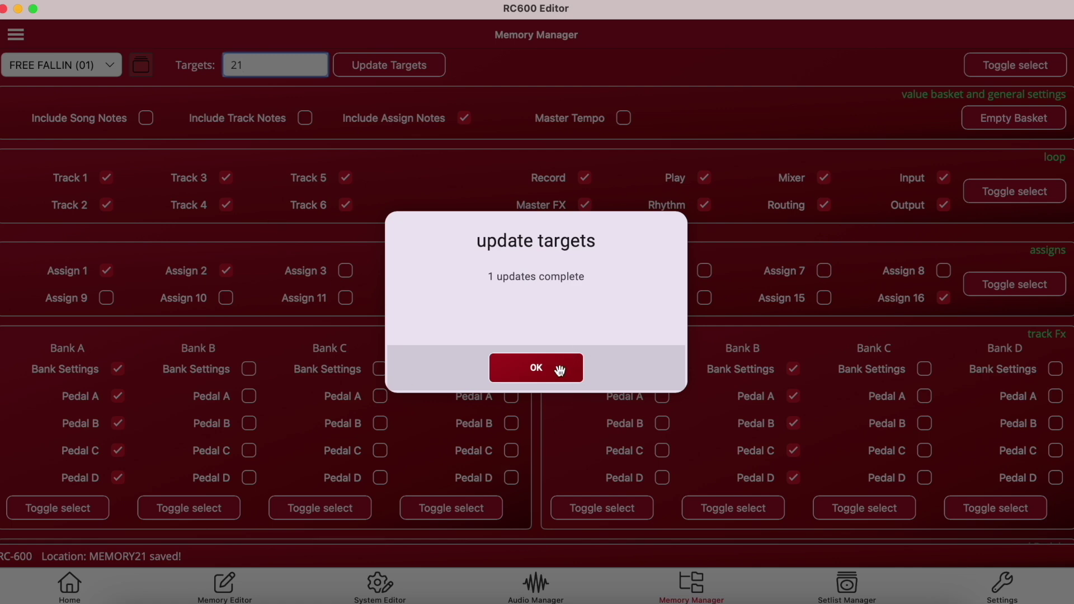
{"action": "left_click", "coordinate": [560, 371]}
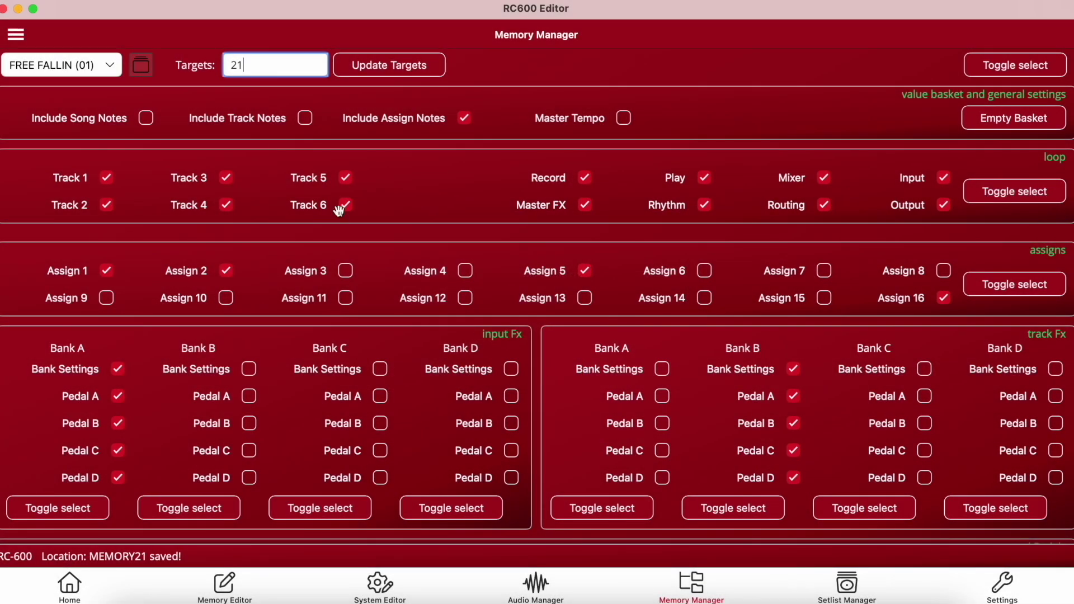
Step: Set the target memories to 21-30, 50, 99 and select every loop, assign and FX setting for copying
{"action": "key", "text": "BackSpace"}
{"action": "key", "text": "BackSpace"}
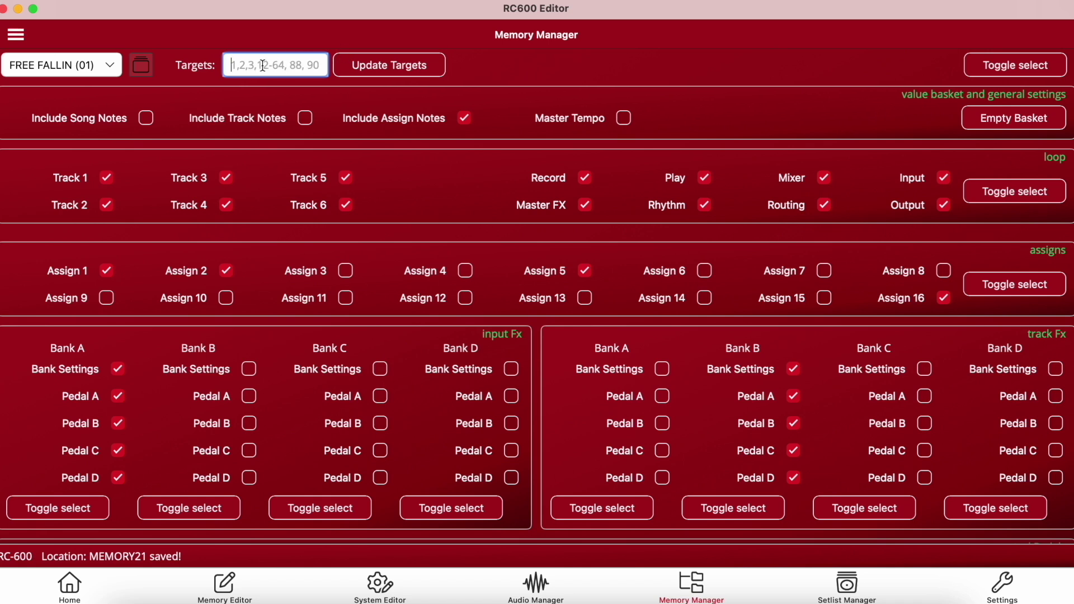
{"action": "type", "text": "21"}
{"action": "type", "text": "-30, 50, 99"}
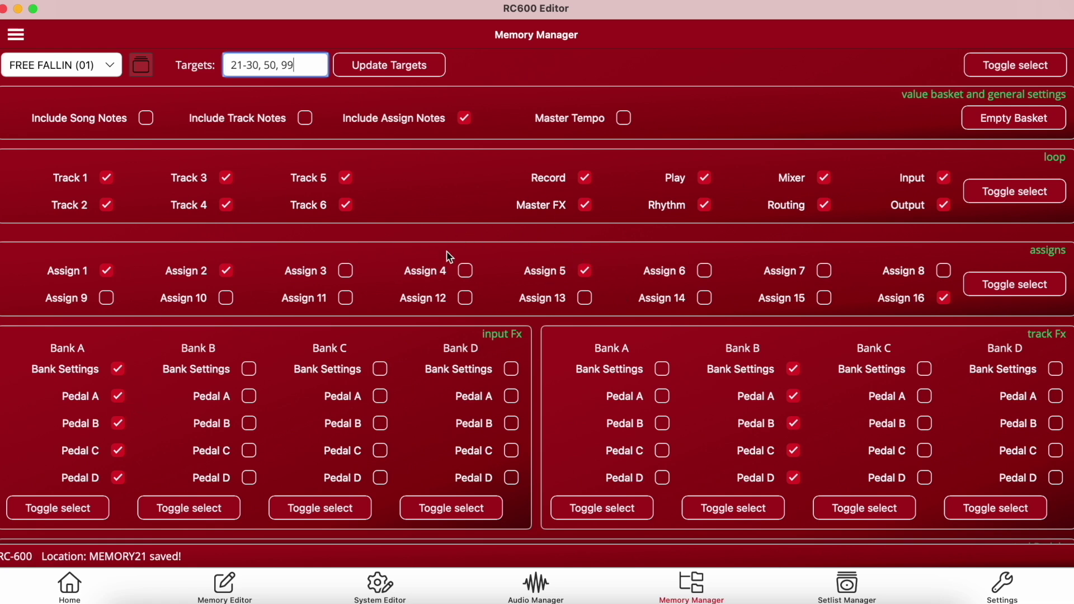
{"action": "left_click", "coordinate": [357, 66]}
{"action": "key", "text": "Return"}
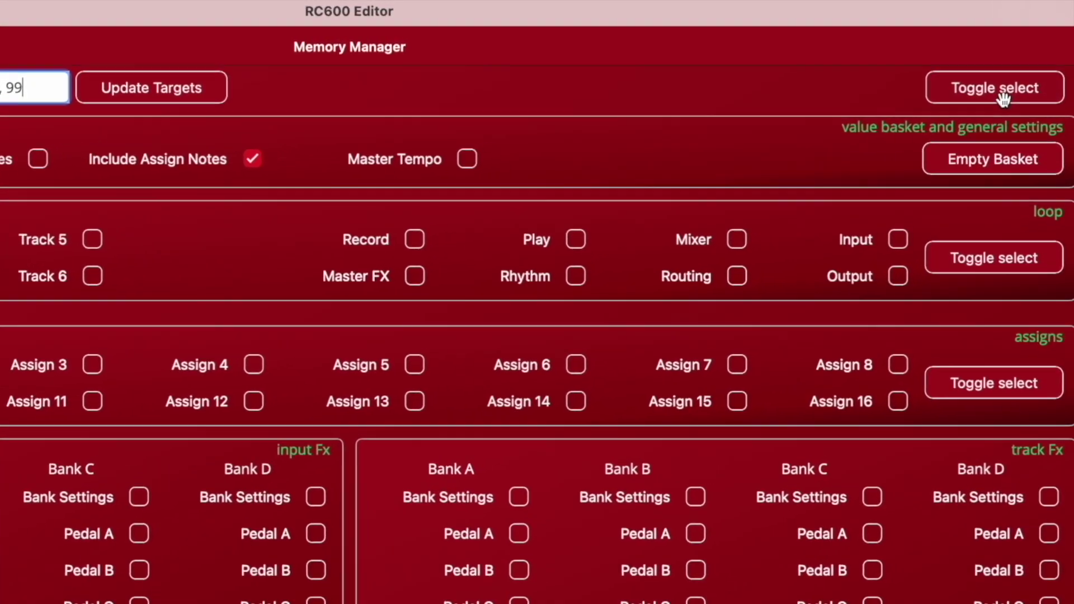
{"action": "left_click", "coordinate": [993, 112]}
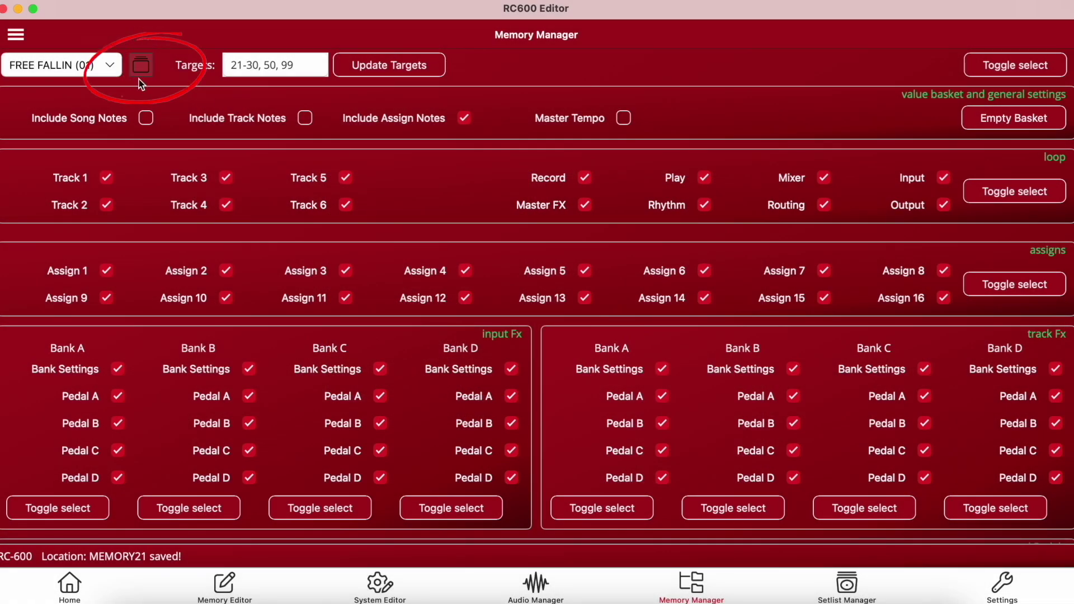
Step: Browse the memory locations in the source memory picker and close it without choosing another one
{"action": "left_click", "coordinate": [142, 66]}
{"action": "scroll", "coordinate": [442, 327], "scroll_direction": "down", "scroll_amount": 3}
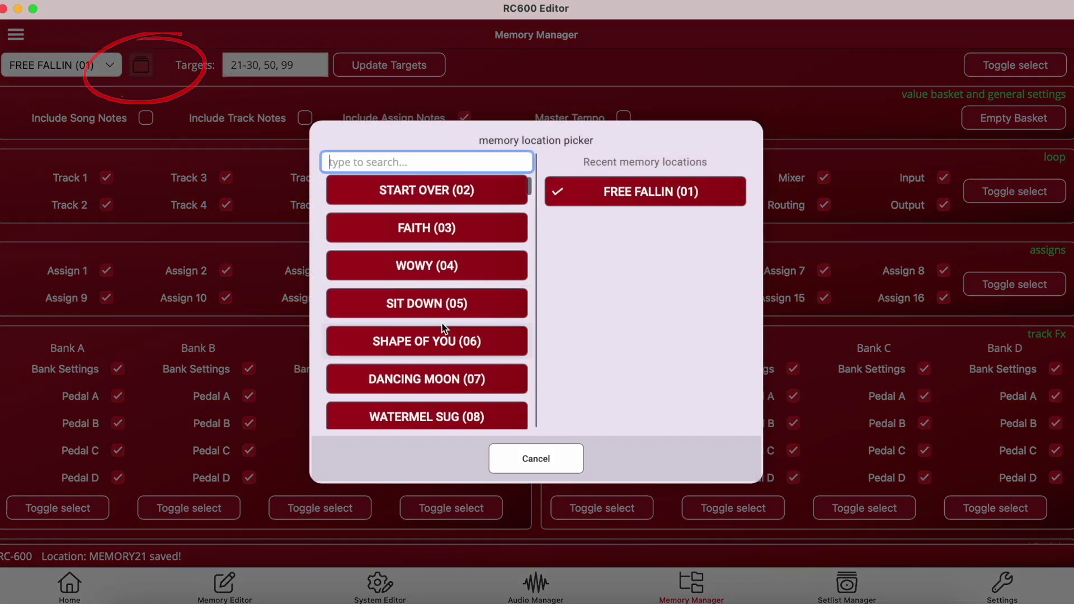
{"action": "scroll", "coordinate": [442, 327], "scroll_direction": "down", "scroll_amount": 2}
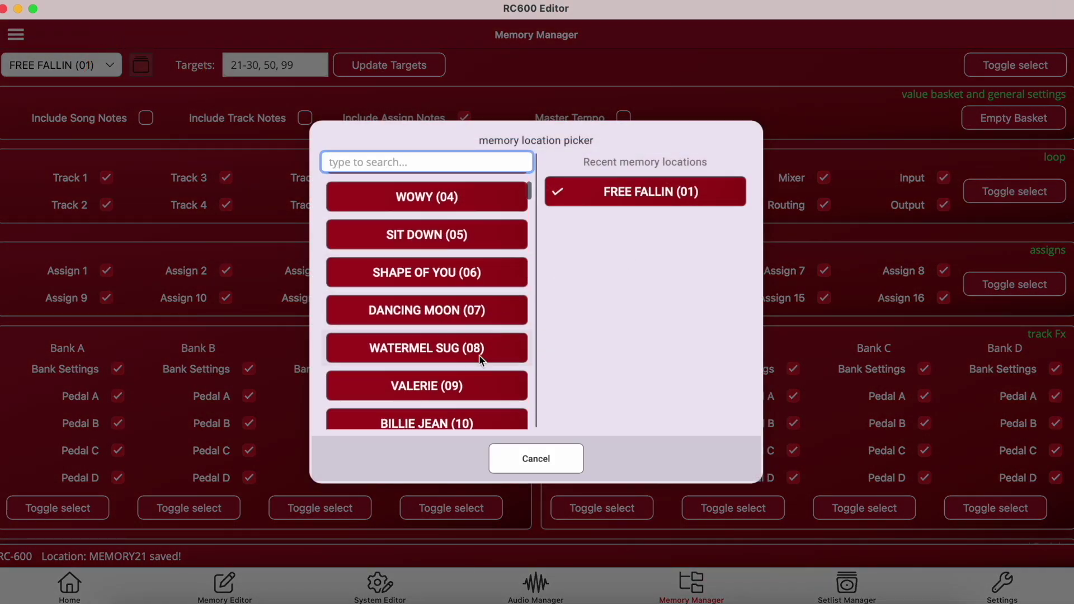
{"action": "left_click", "coordinate": [697, 599]}
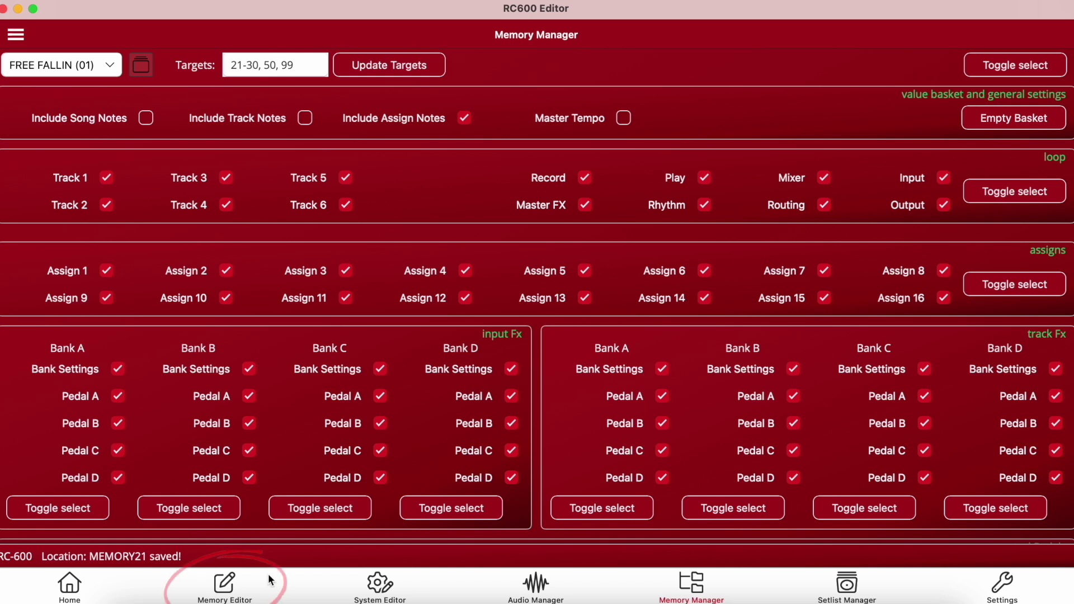
Step: Open the Memory Editor and view FREE FALLIN's loop Record settings and the Input FX settings of Banks B and D
{"action": "left_click", "coordinate": [218, 582]}
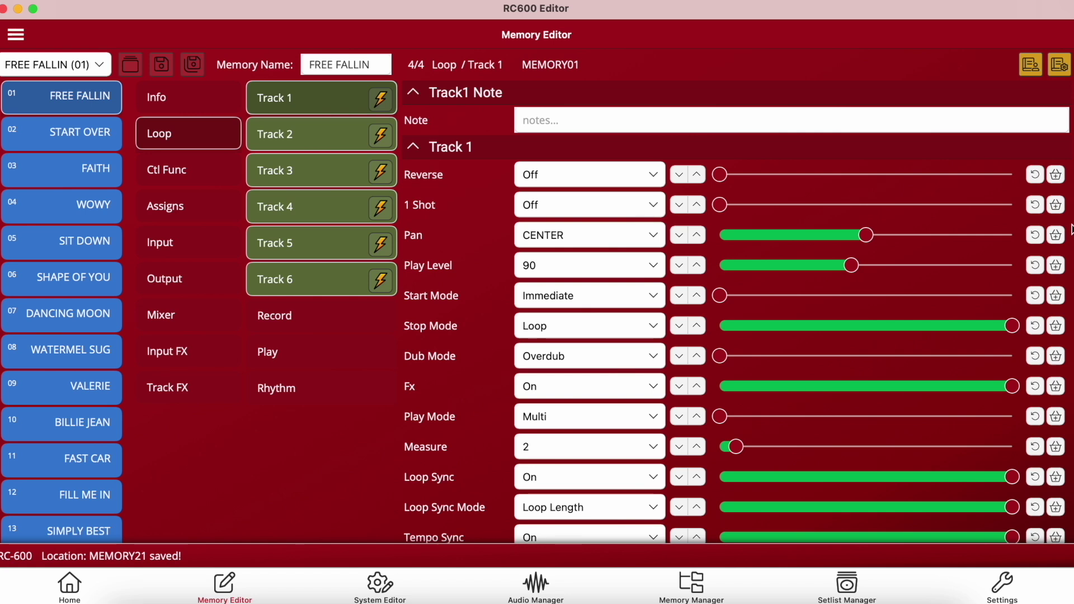
{"action": "left_click", "coordinate": [297, 318]}
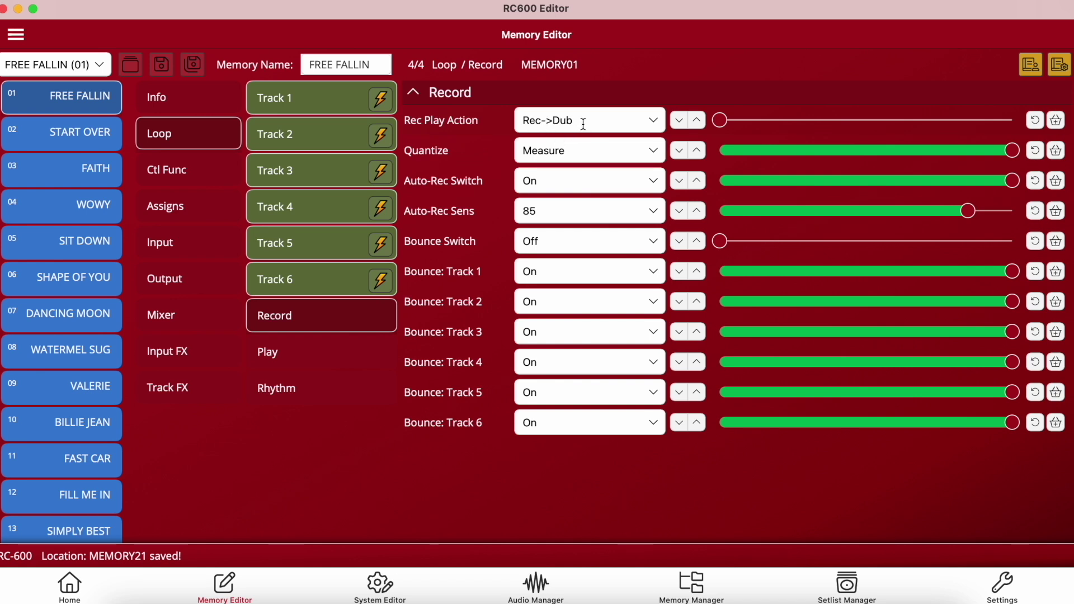
{"action": "left_click", "coordinate": [186, 352]}
{"action": "left_click", "coordinate": [332, 171]}
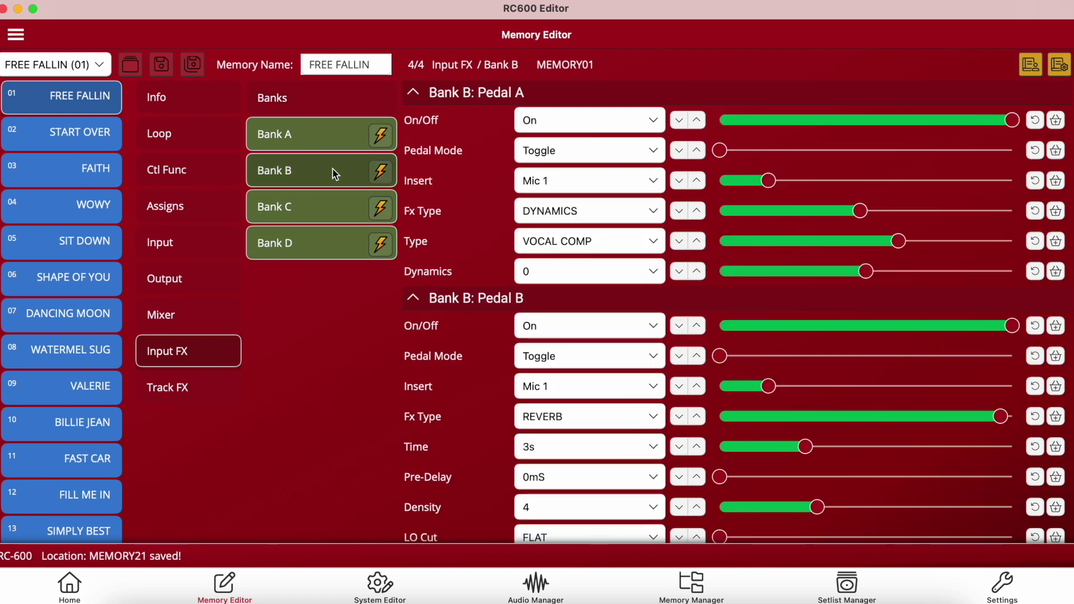
{"action": "left_click", "coordinate": [327, 251]}
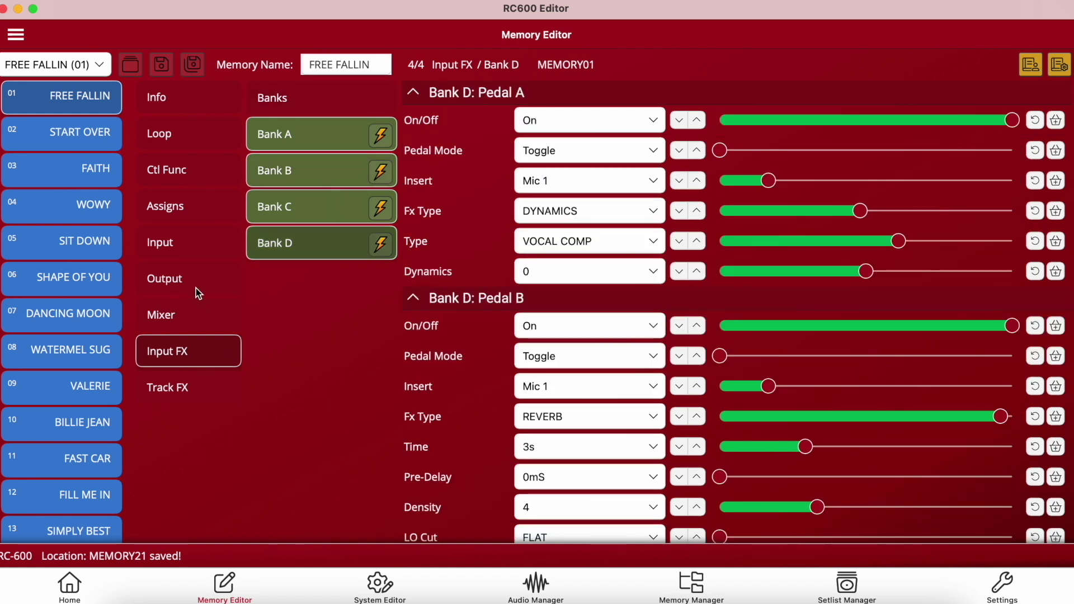
Step: Add the Record setting Rec Play Action and the Pedal A On/Off values of Input FX Banks B and D to the basket
{"action": "left_click", "coordinate": [180, 141]}
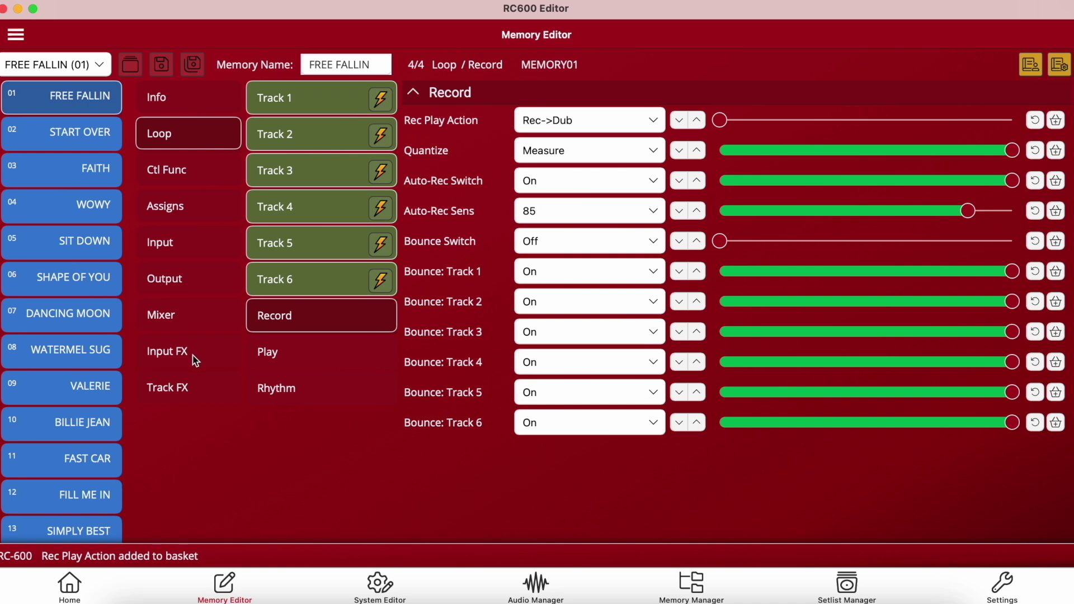
{"action": "left_click", "coordinate": [195, 361]}
{"action": "left_click", "coordinate": [329, 173]}
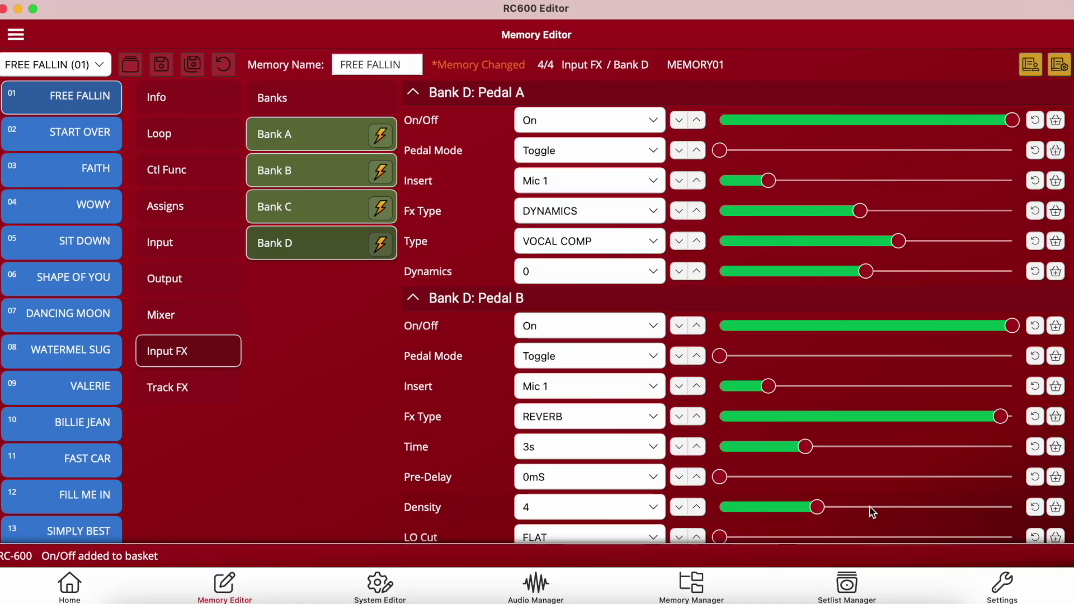
Step: Return to the Memory Manager and deselect all loop, assign and FX settings, keeping the basket values
{"action": "left_click", "coordinate": [693, 584]}
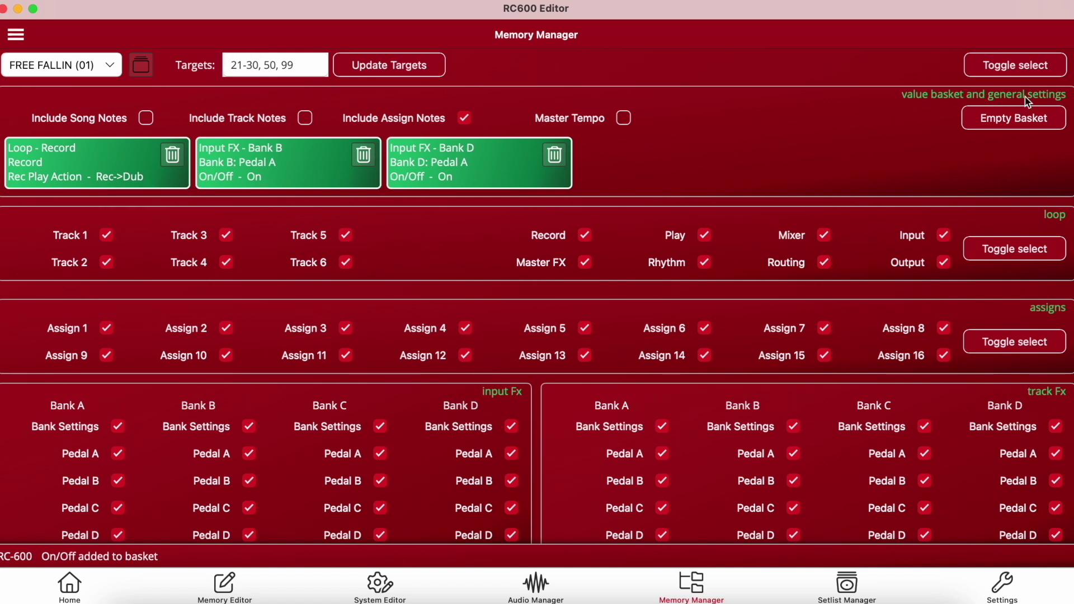
{"action": "left_click", "coordinate": [1033, 72]}
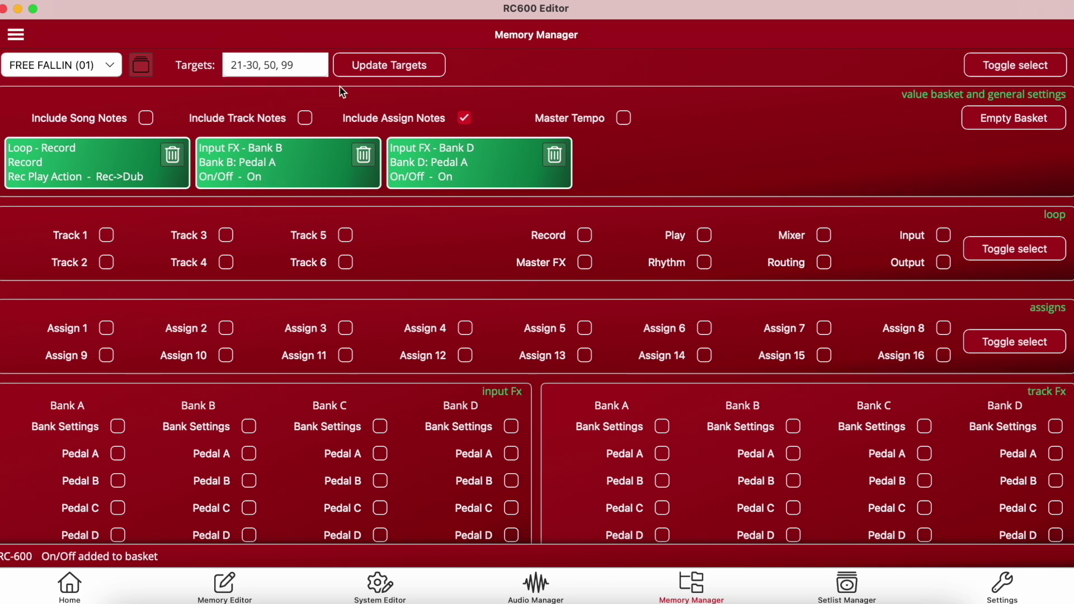
Step: Open the Setlist Manager and add FREE FALLIN, START OVER, FAITH and WOWY to the first Music setlist
{"action": "left_click", "coordinate": [853, 588]}
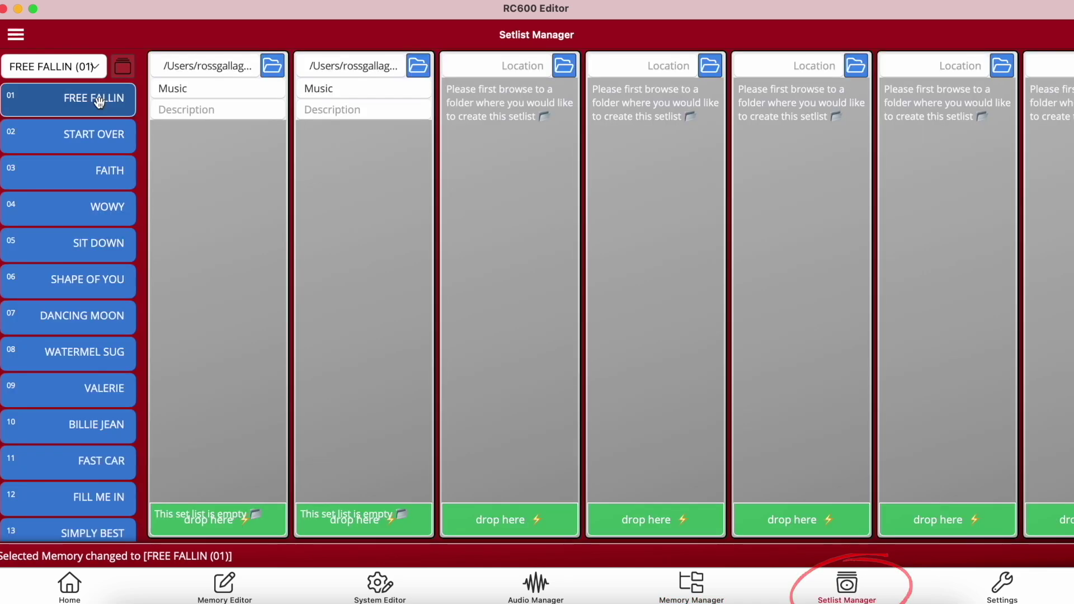
{"action": "left_click_drag", "start_coordinate": [99, 100], "coordinate": [240, 154]}
{"action": "left_click_drag", "start_coordinate": [100, 138], "coordinate": [218, 173]}
{"action": "left_click_drag", "start_coordinate": [109, 176], "coordinate": [227, 220]}
{"action": "left_click_drag", "start_coordinate": [119, 216], "coordinate": [271, 273]}
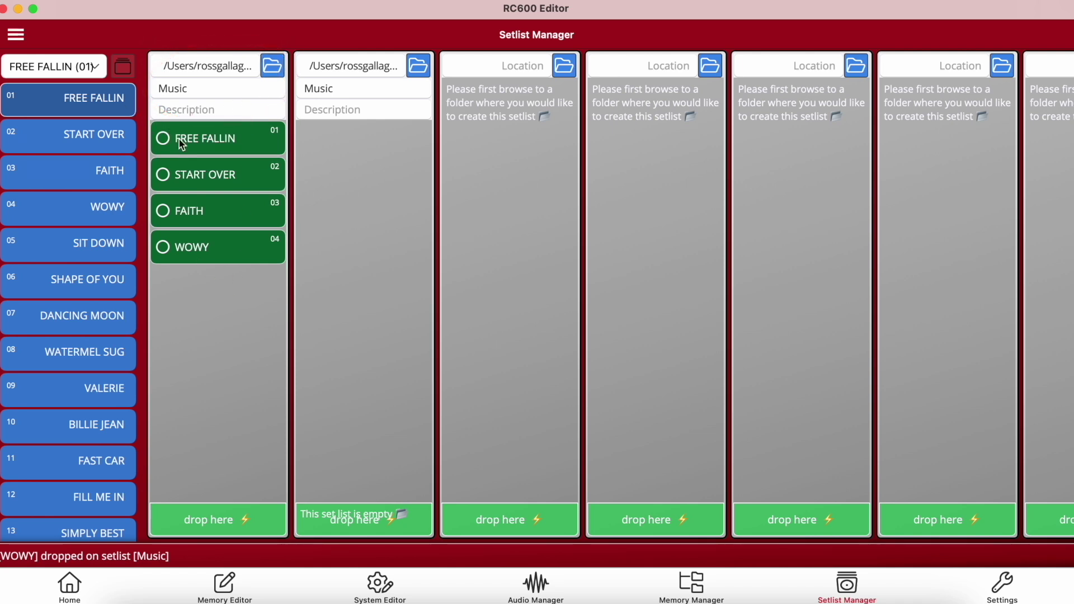
Step: Arrange the first Music setlist as START OVER, FREE FALLIN, WOWY, SIT DOWN, FAITH, adding SIT DOWN from the memory list
{"action": "left_click_drag", "start_coordinate": [193, 170], "coordinate": [207, 141]}
{"action": "left_click_drag", "start_coordinate": [207, 247], "coordinate": [206, 288]}
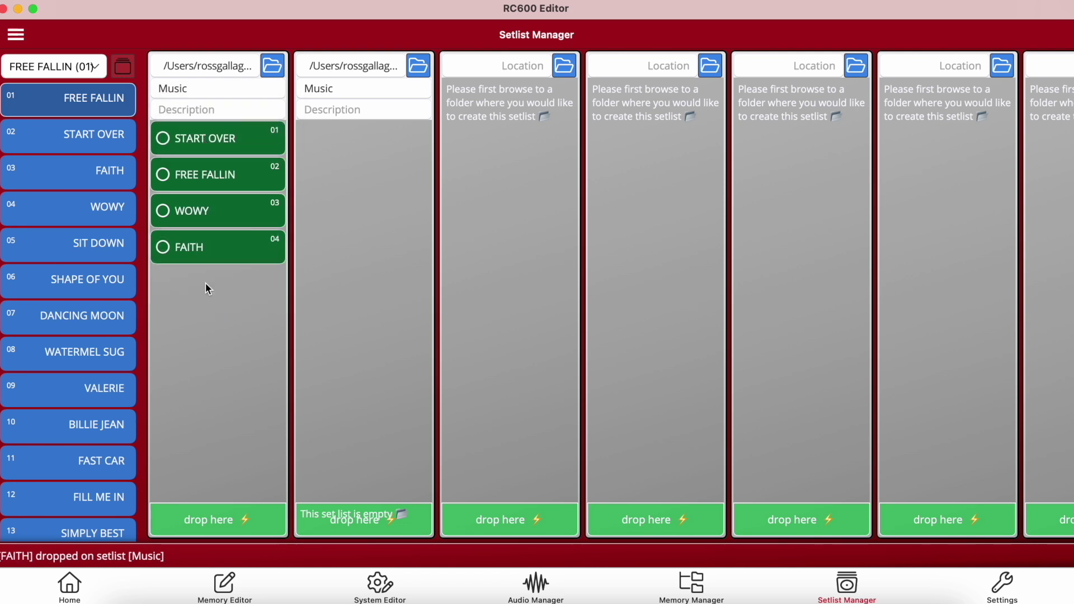
{"action": "right_click", "coordinate": [206, 284]}
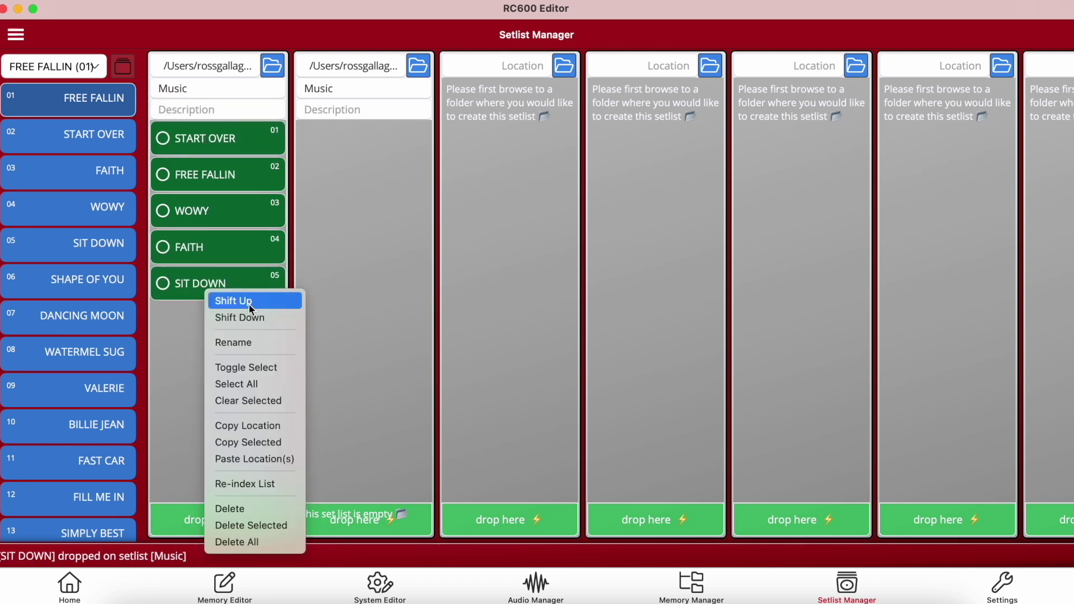
{"action": "left_click", "coordinate": [249, 301]}
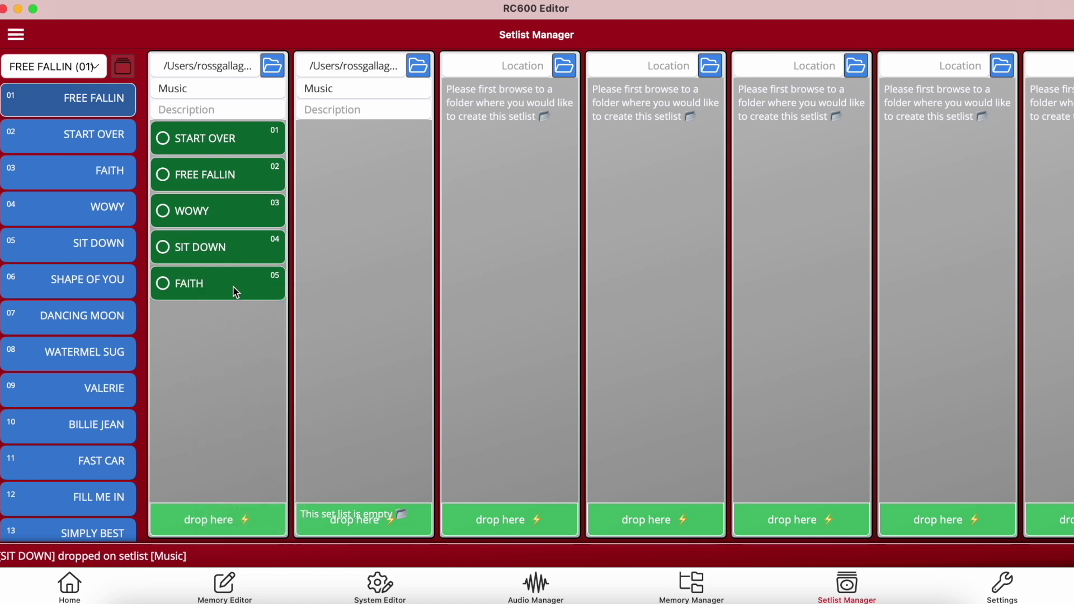
Step: Delete FAITH from the first Music setlist
{"action": "right_click", "coordinate": [233, 287]}
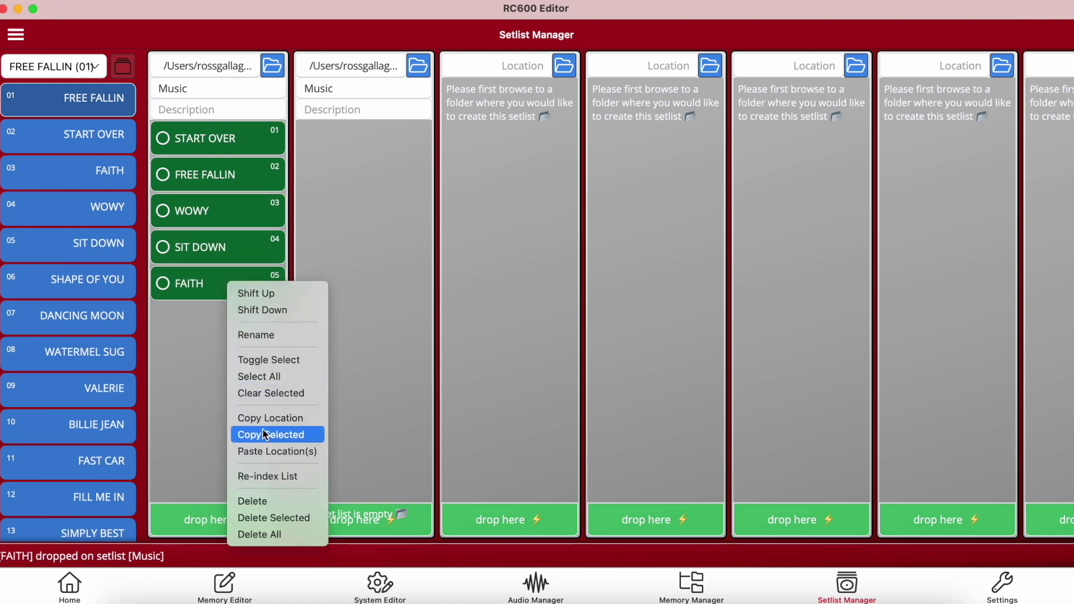
{"action": "left_click", "coordinate": [263, 501]}
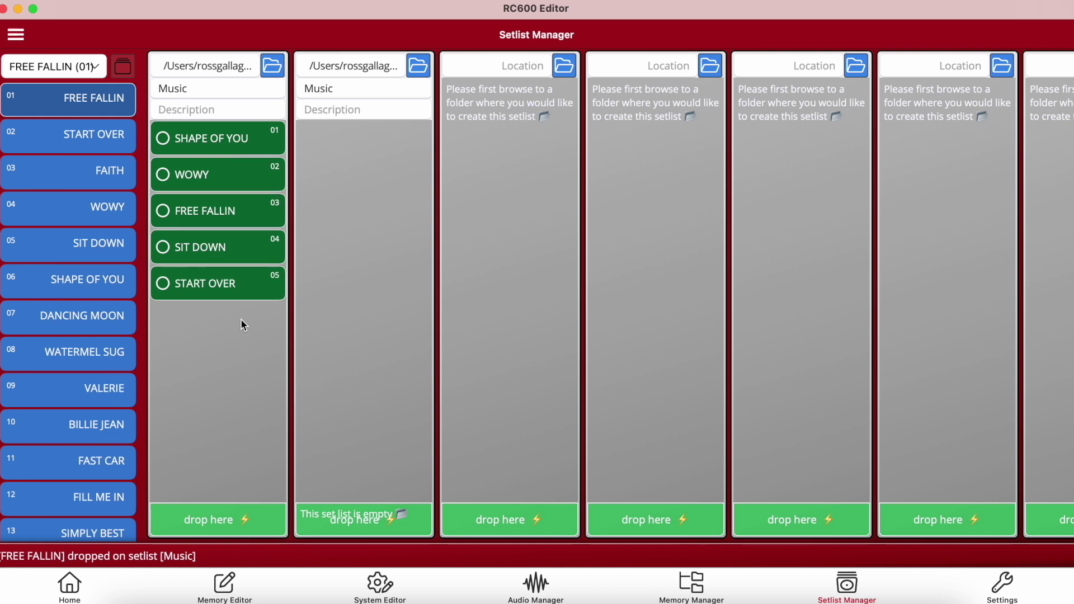
Step: Select all five songs in the first Music setlist and paste them into the memory list starting at Memory21
{"action": "left_click", "coordinate": [163, 283]}
{"action": "left_click", "coordinate": [163, 247]}
{"action": "left_click", "coordinate": [163, 211]}
{"action": "scroll", "coordinate": [117, 322], "scroll_direction": "down", "scroll_amount": 5}
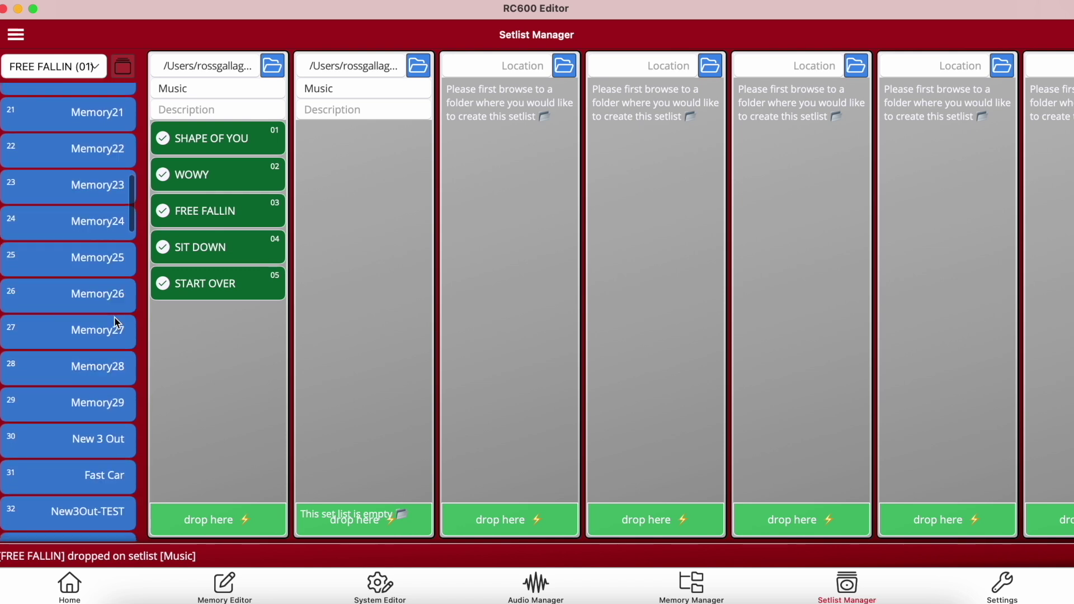
{"action": "left_click_drag", "start_coordinate": [199, 145], "coordinate": [83, 130]}
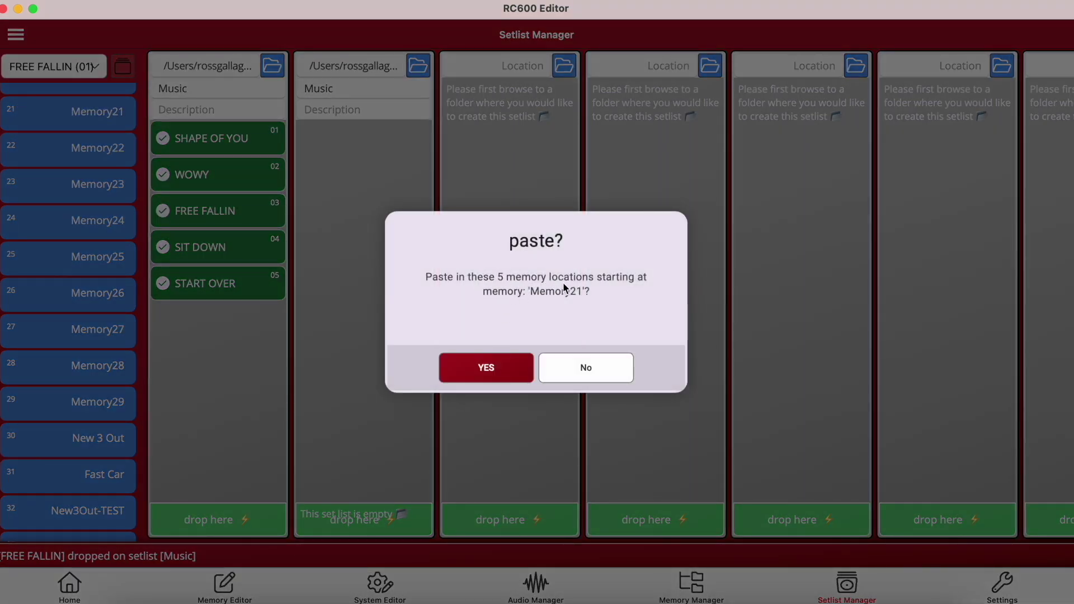
{"action": "left_click", "coordinate": [487, 369]}
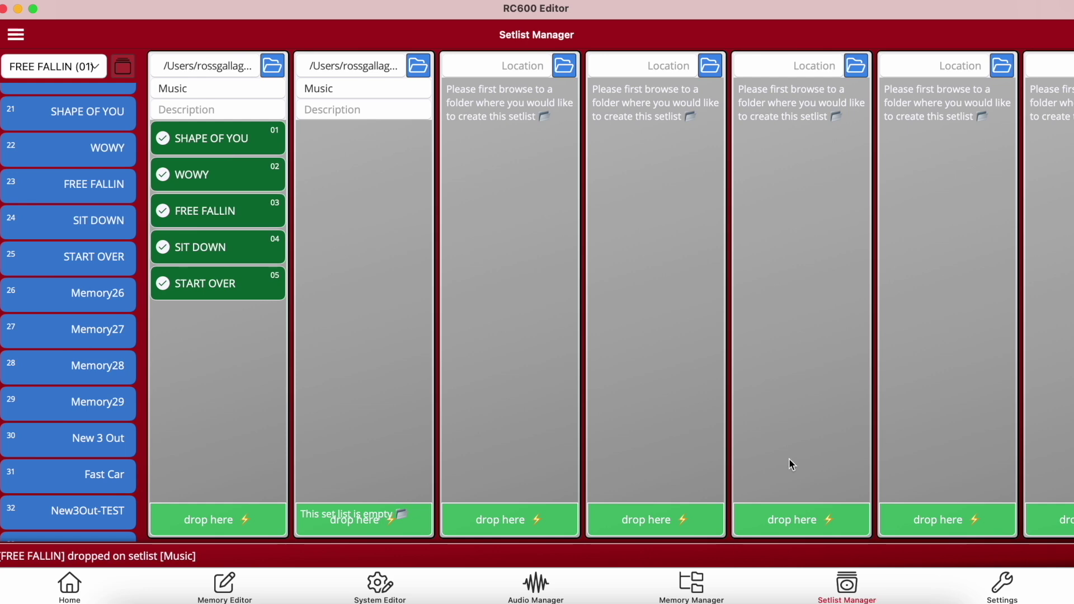
Step: View the Settings screen, and the actions and Compare options available for the FREE FALLIN memory in the Memory Editor
{"action": "left_click", "coordinate": [1003, 585]}
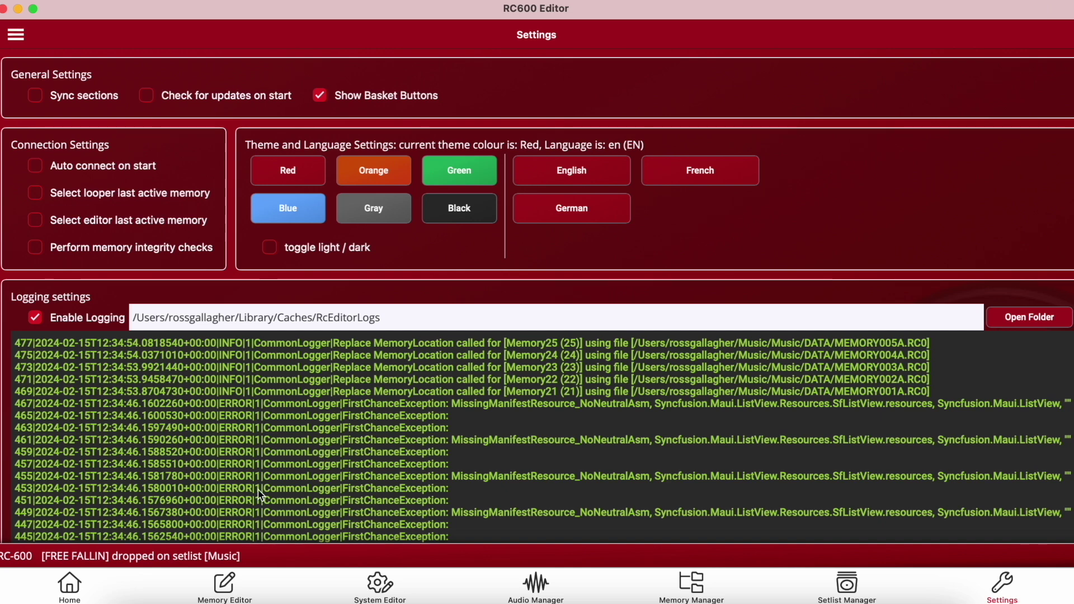
{"action": "left_click", "coordinate": [224, 584]}
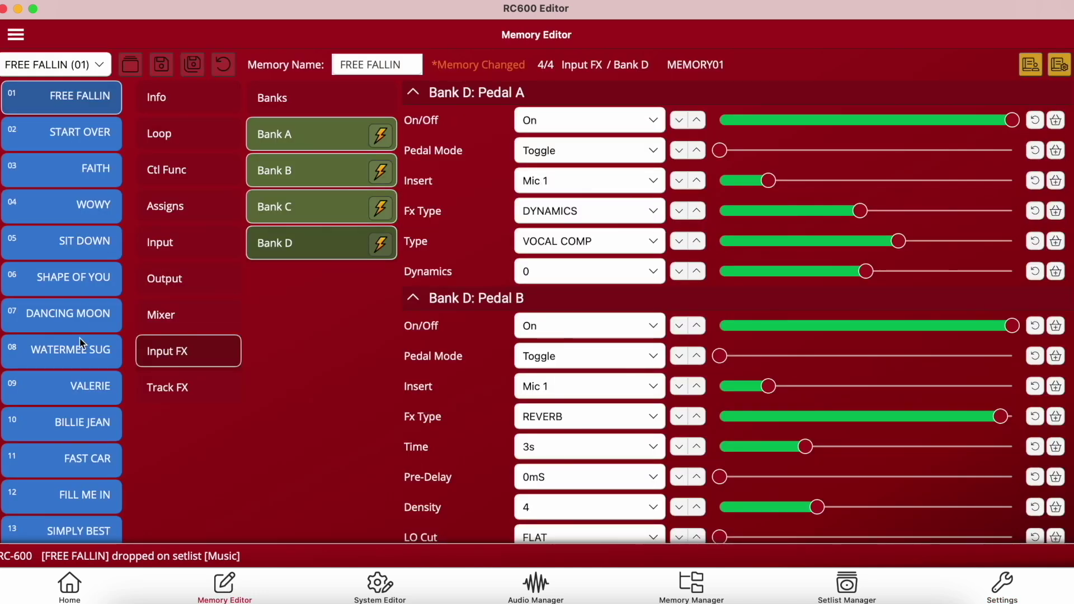
{"action": "right_click", "coordinate": [86, 103]}
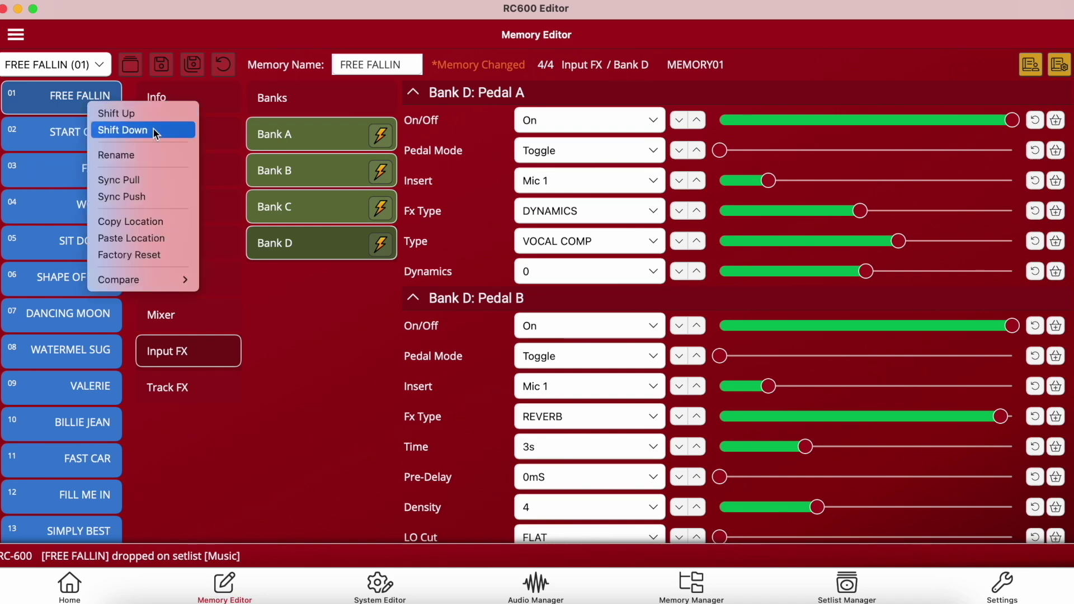
{"action": "mouse_move", "coordinate": [158, 282]}
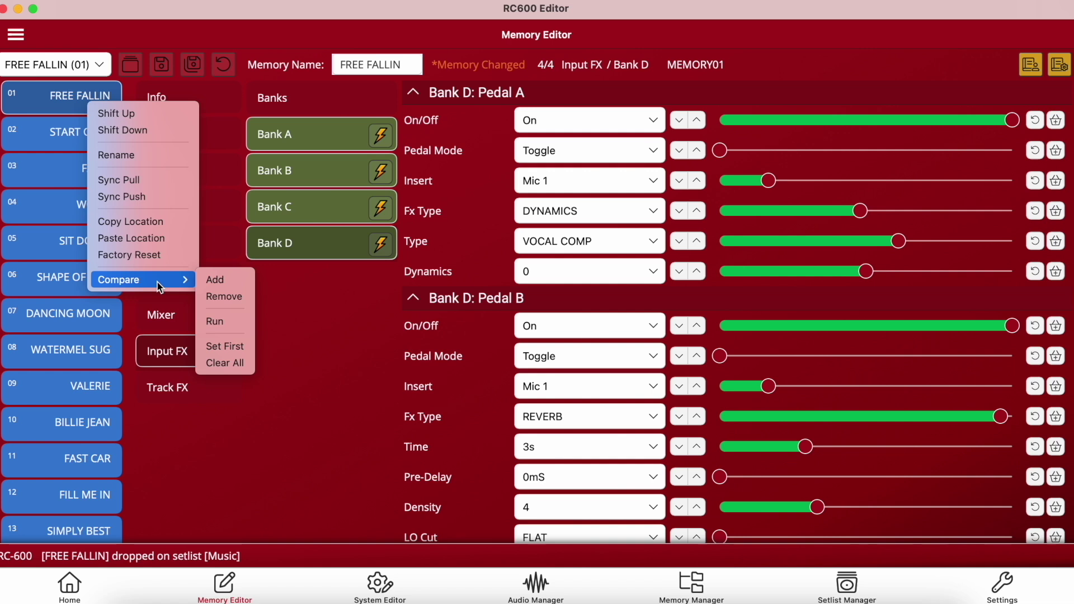
{"action": "left_click", "coordinate": [56, 104]}
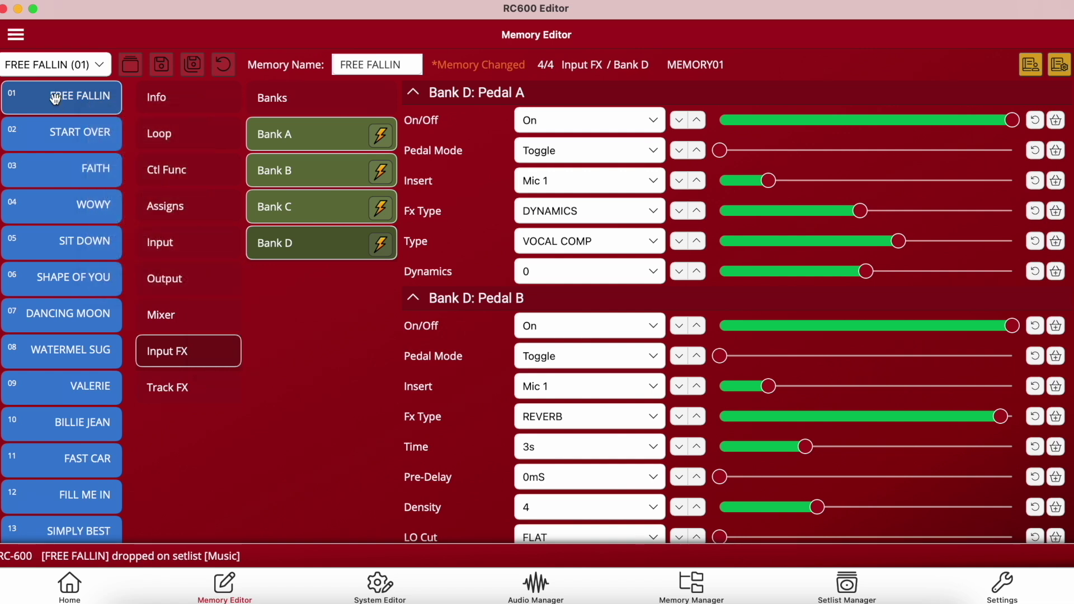
Step: Set FREE FALLIN as the first memory in the compare list
{"action": "right_click", "coordinate": [88, 104]}
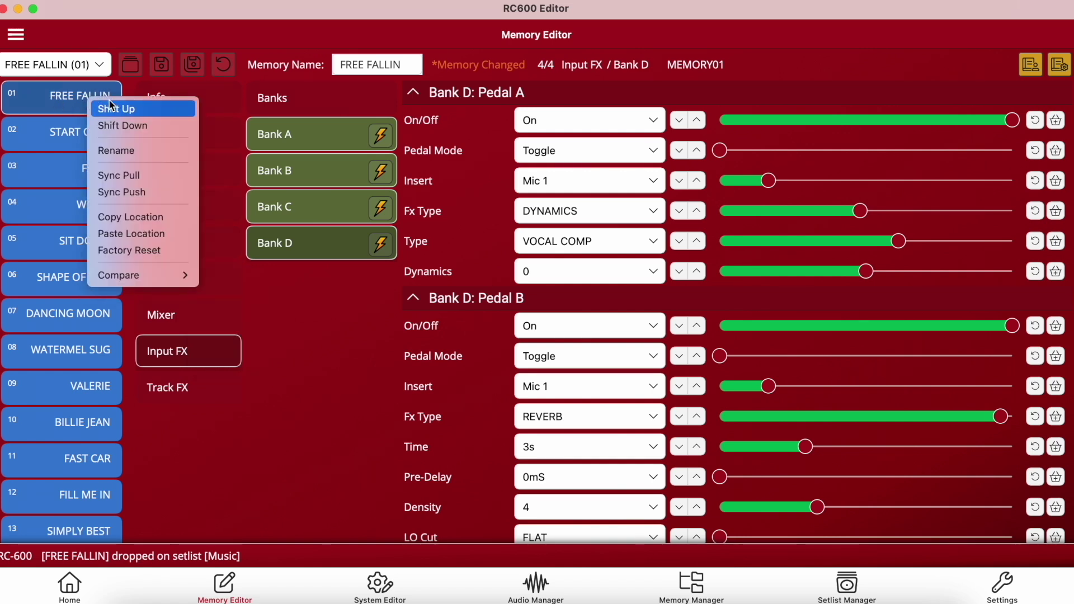
{"action": "mouse_move", "coordinate": [177, 276]}
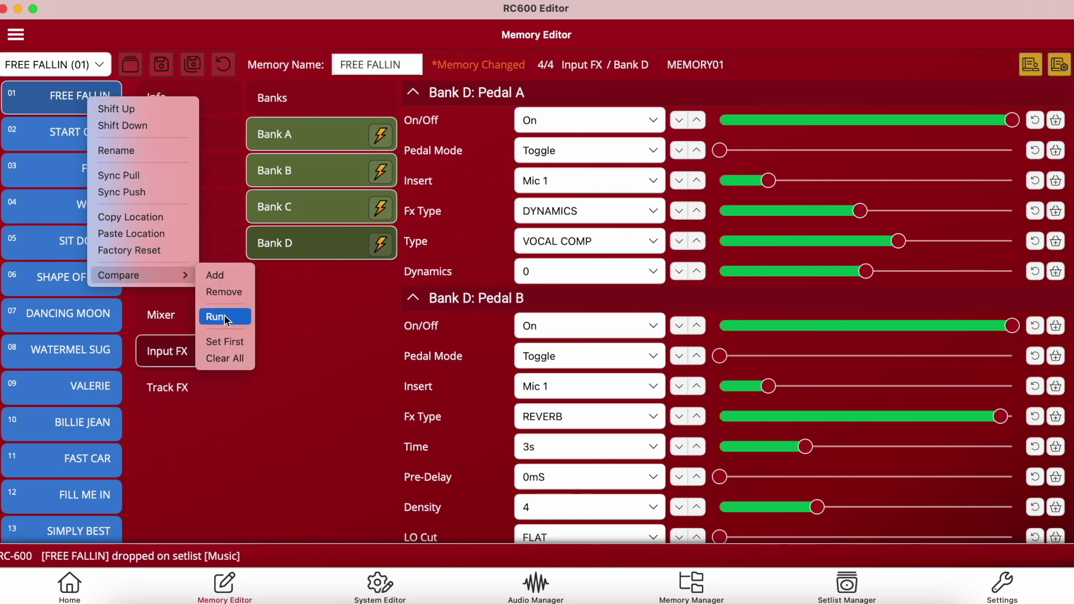
{"action": "left_click", "coordinate": [231, 342]}
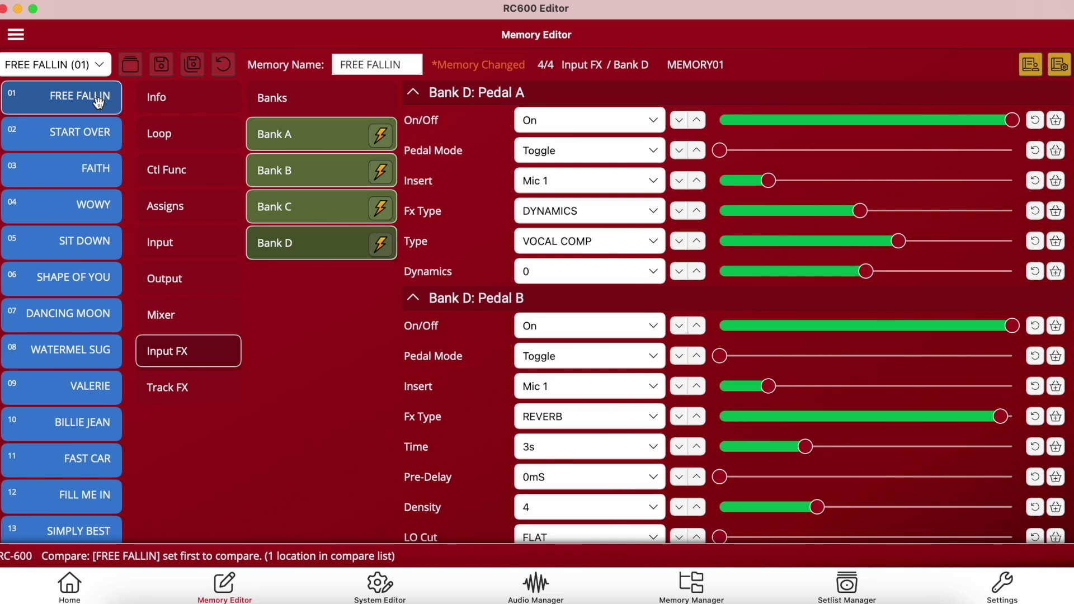
Step: Add the START OVER and FAITH memories to the compare list
{"action": "left_click", "coordinate": [98, 137]}
{"action": "right_click", "coordinate": [96, 134]}
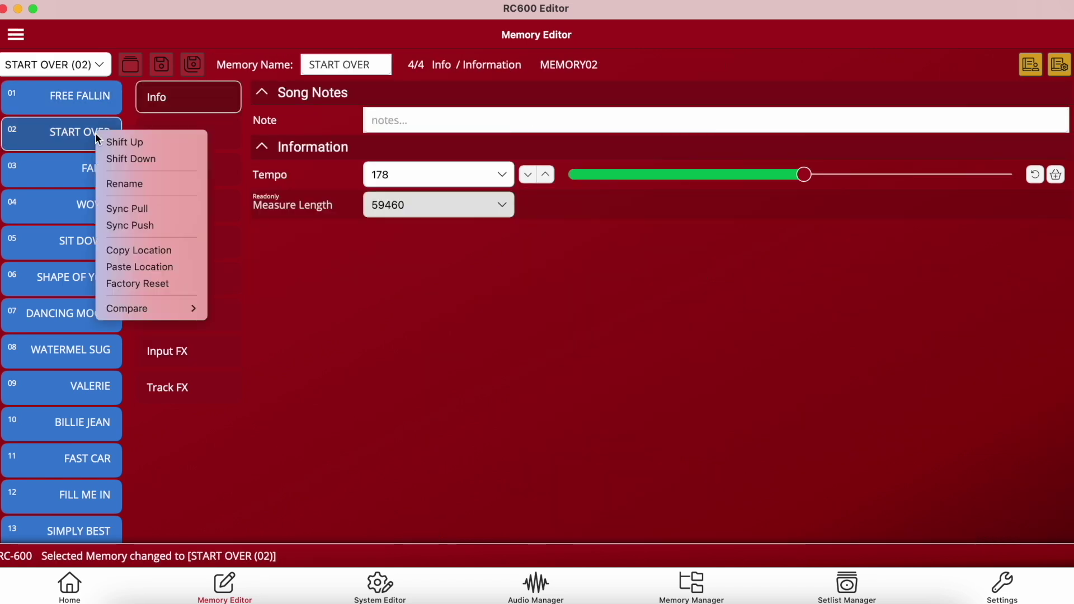
{"action": "mouse_move", "coordinate": [179, 310]}
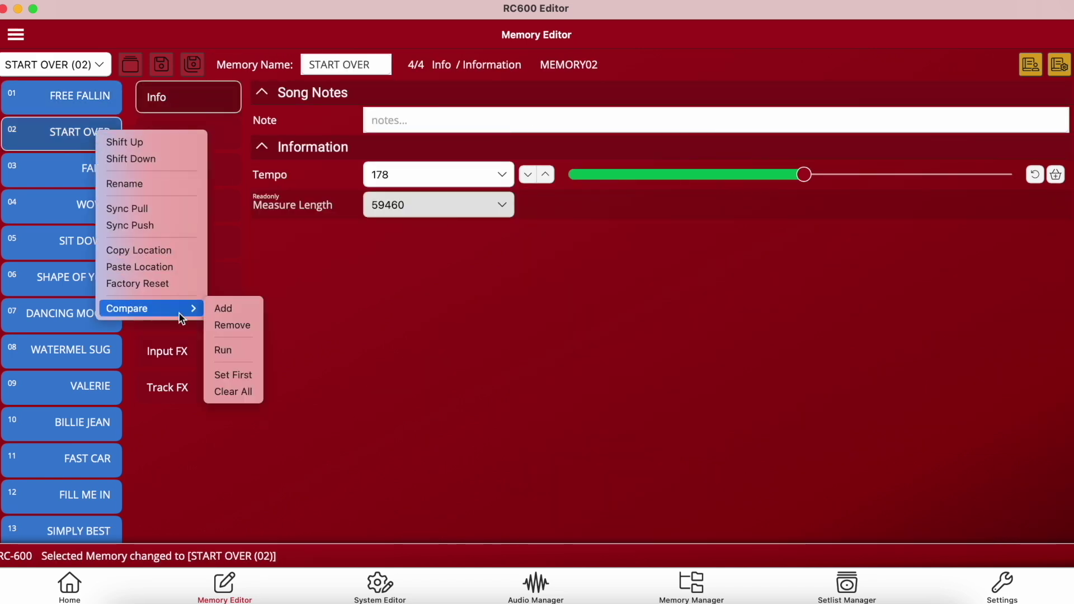
{"action": "left_click", "coordinate": [231, 314]}
{"action": "right_click", "coordinate": [87, 173]}
{"action": "mouse_move", "coordinate": [160, 353]}
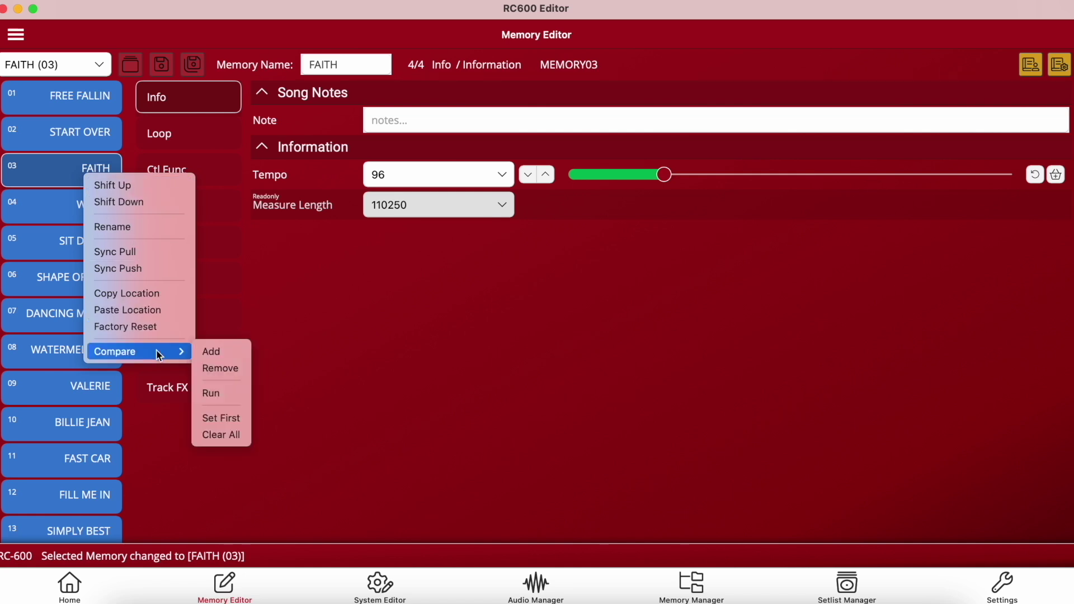
{"action": "left_click", "coordinate": [216, 349]}
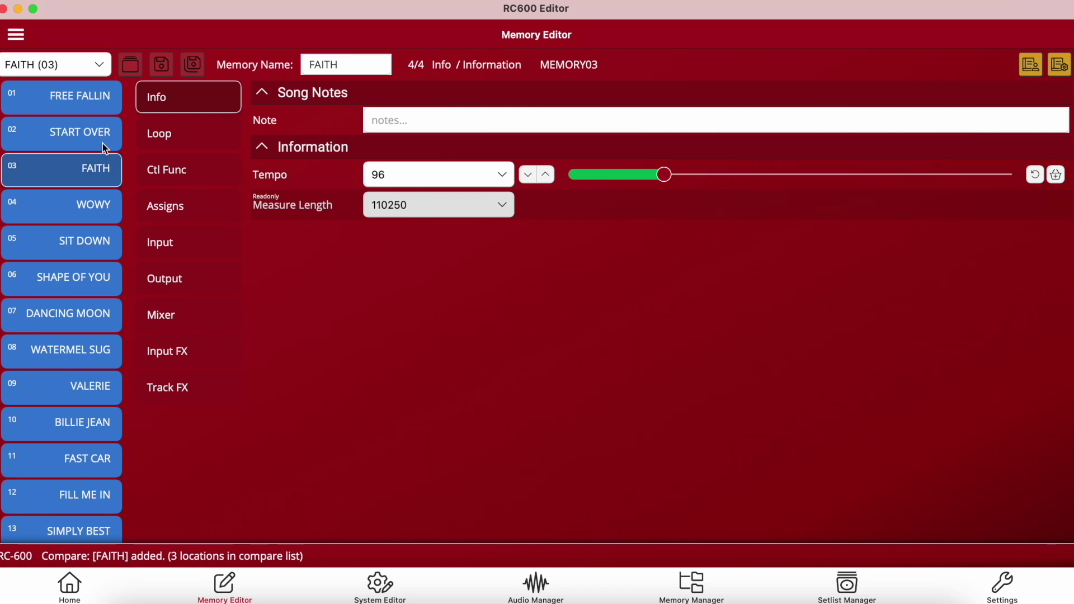
Step: Run the comparison of FREE FALLIN, START OVER and FAITH
{"action": "right_click", "coordinate": [86, 171]}
{"action": "mouse_move", "coordinate": [140, 345]}
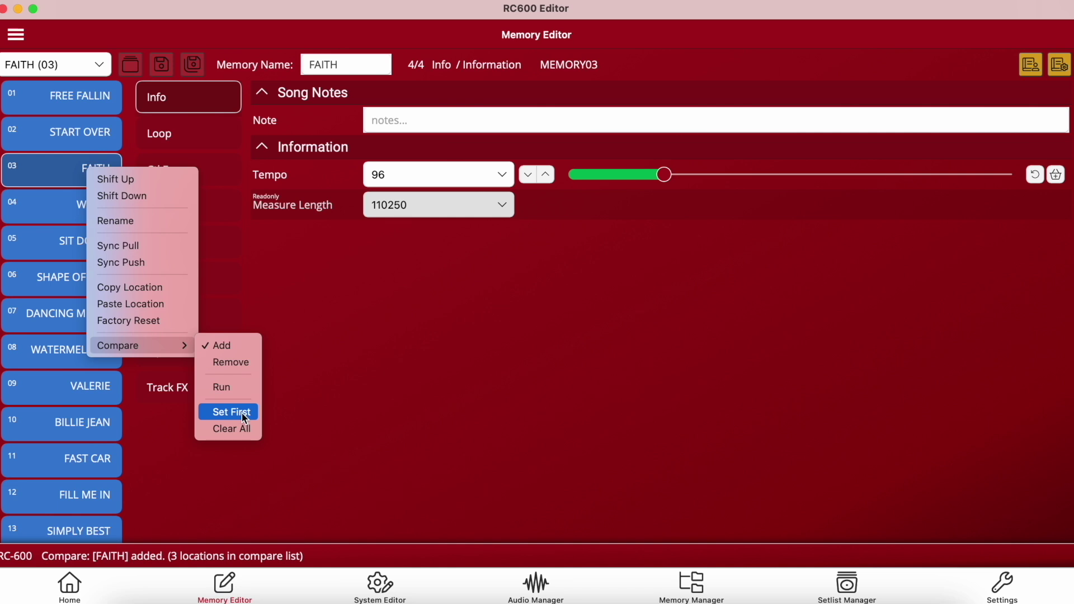
{"action": "left_click", "coordinate": [237, 389]}
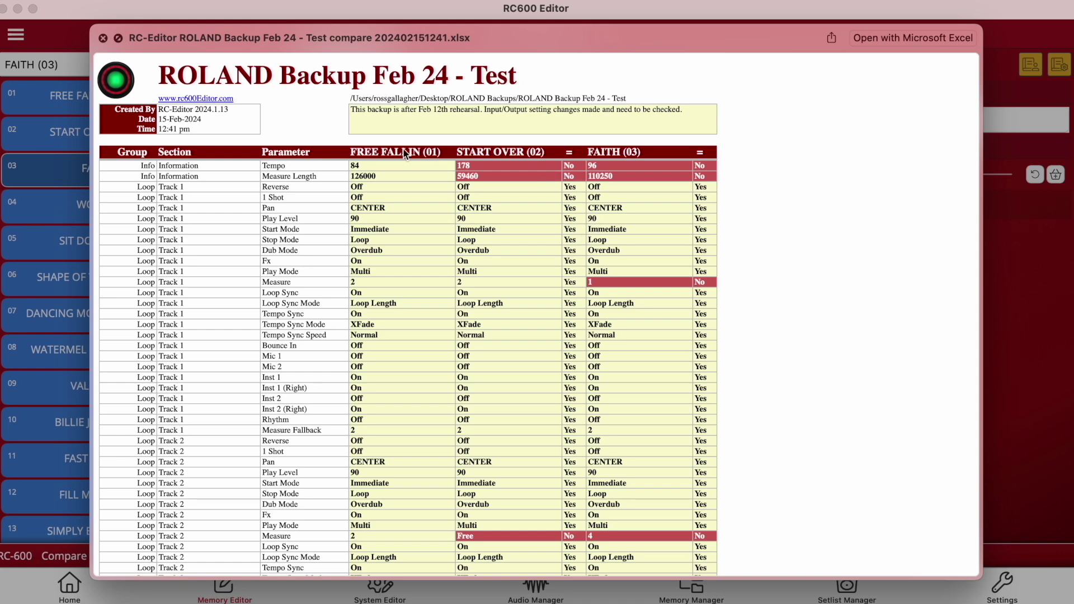
Step: Examine the comparison report for parameter differences between FREE FALLIN, START OVER and FAITH, and return to the Home screen
{"action": "scroll", "coordinate": [403, 314], "scroll_direction": "down", "scroll_amount": 2}
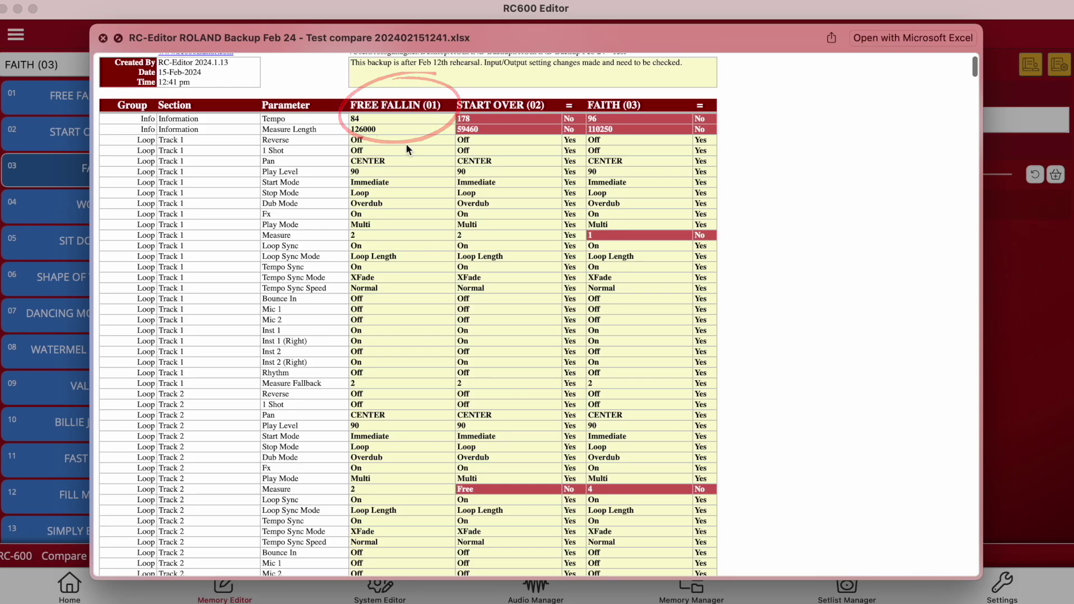
{"action": "scroll", "coordinate": [391, 232], "scroll_direction": "down", "scroll_amount": 15}
{"action": "scroll", "coordinate": [390, 232], "scroll_direction": "down", "scroll_amount": 20}
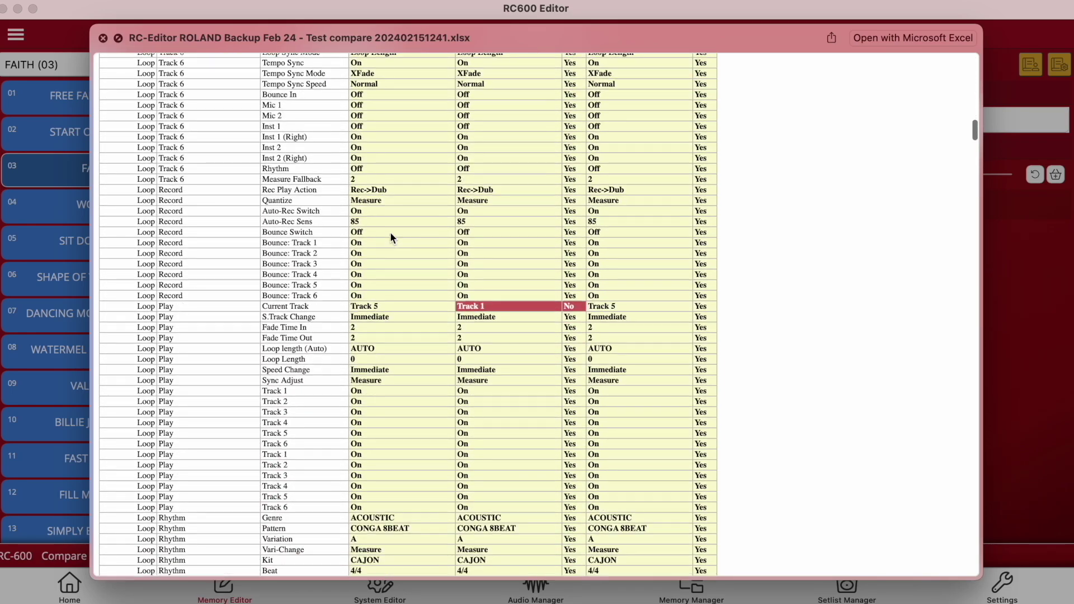
{"action": "scroll", "coordinate": [372, 344], "scroll_direction": "down", "scroll_amount": 20}
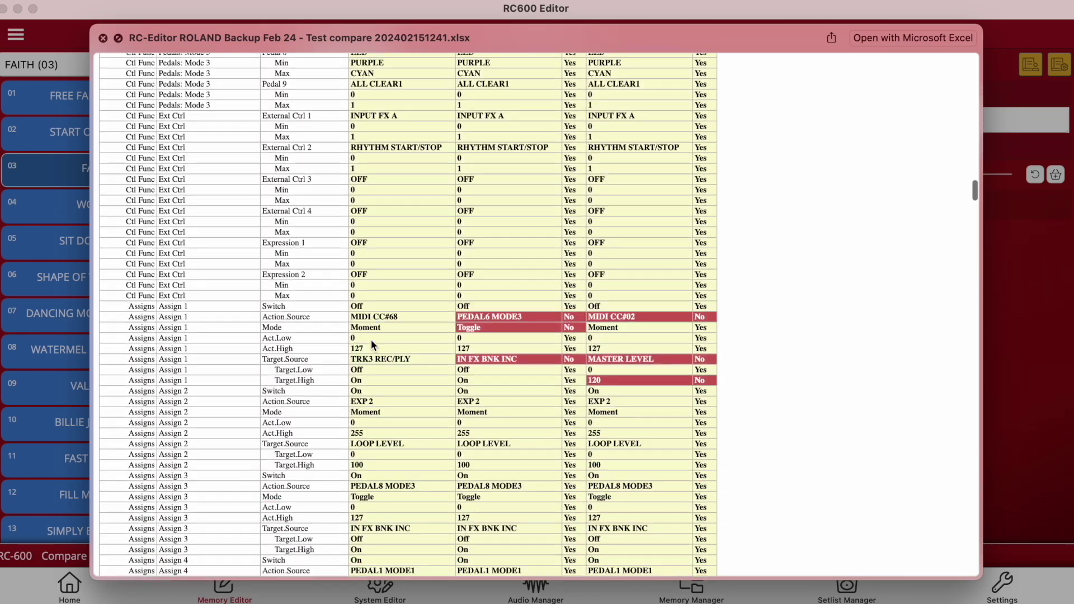
{"action": "scroll", "coordinate": [371, 340], "scroll_direction": "up", "scroll_amount": 20}
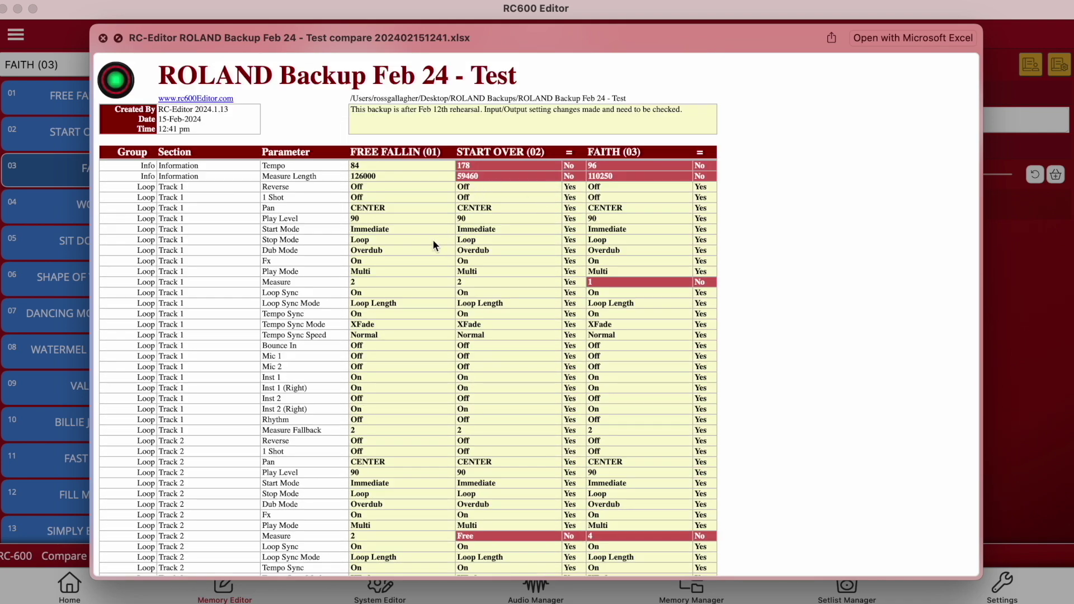
{"action": "scroll", "coordinate": [432, 240], "scroll_direction": "down", "scroll_amount": 15}
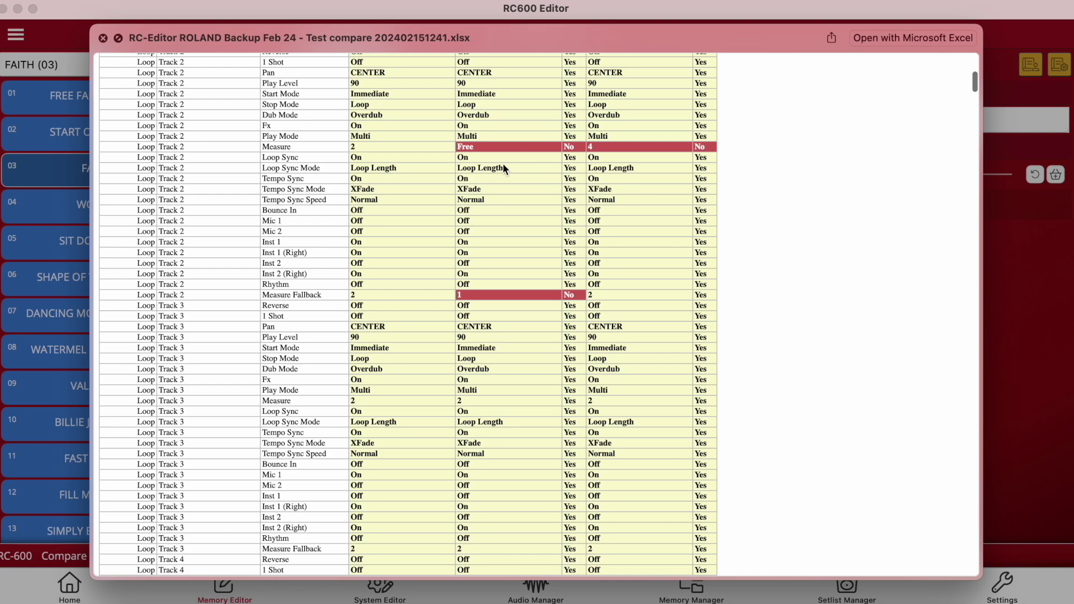
{"action": "scroll", "coordinate": [535, 169], "scroll_direction": "up", "scroll_amount": 15}
{"action": "scroll", "coordinate": [531, 198], "scroll_direction": "down", "scroll_amount": 10}
{"action": "scroll", "coordinate": [531, 199], "scroll_direction": "down", "scroll_amount": 20}
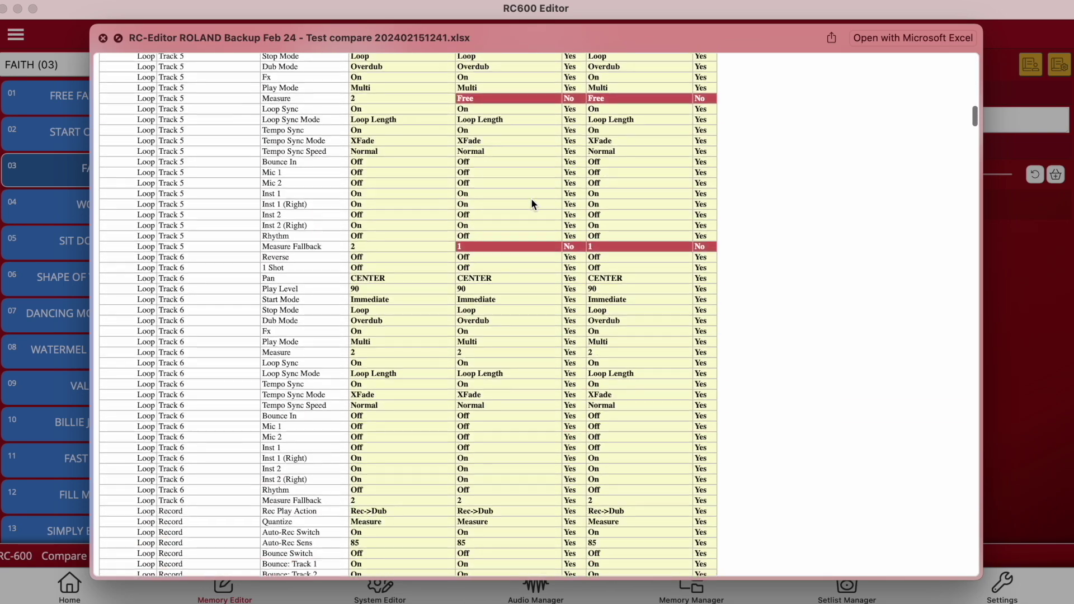
{"action": "scroll", "coordinate": [532, 198], "scroll_direction": "down", "scroll_amount": 3}
{"action": "scroll", "coordinate": [532, 199], "scroll_direction": "up", "scroll_amount": 20}
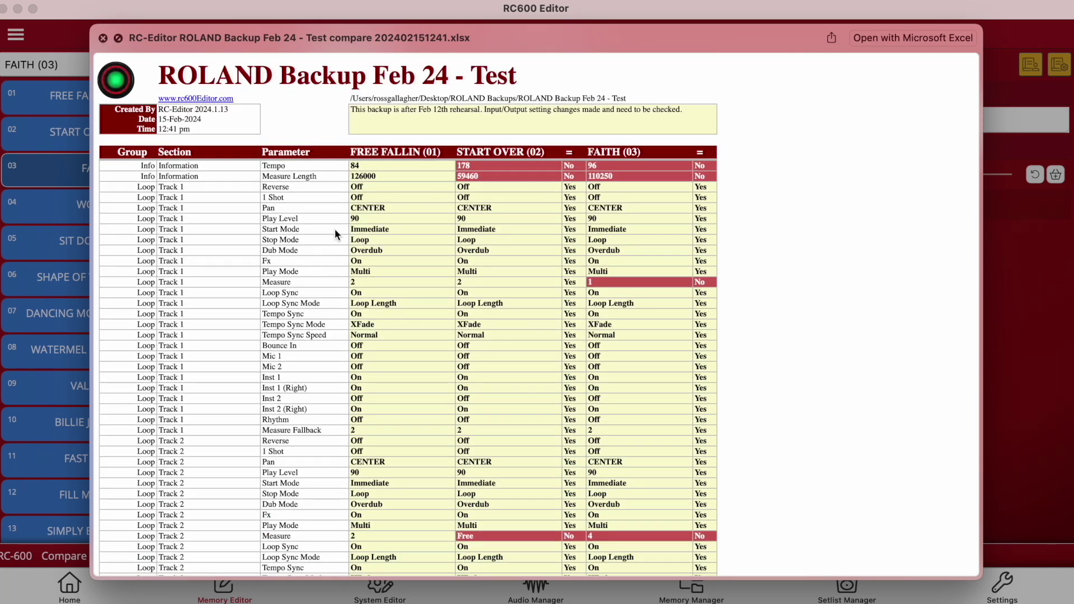
{"action": "left_click", "coordinate": [101, 36]}
{"action": "left_click", "coordinate": [65, 586]}
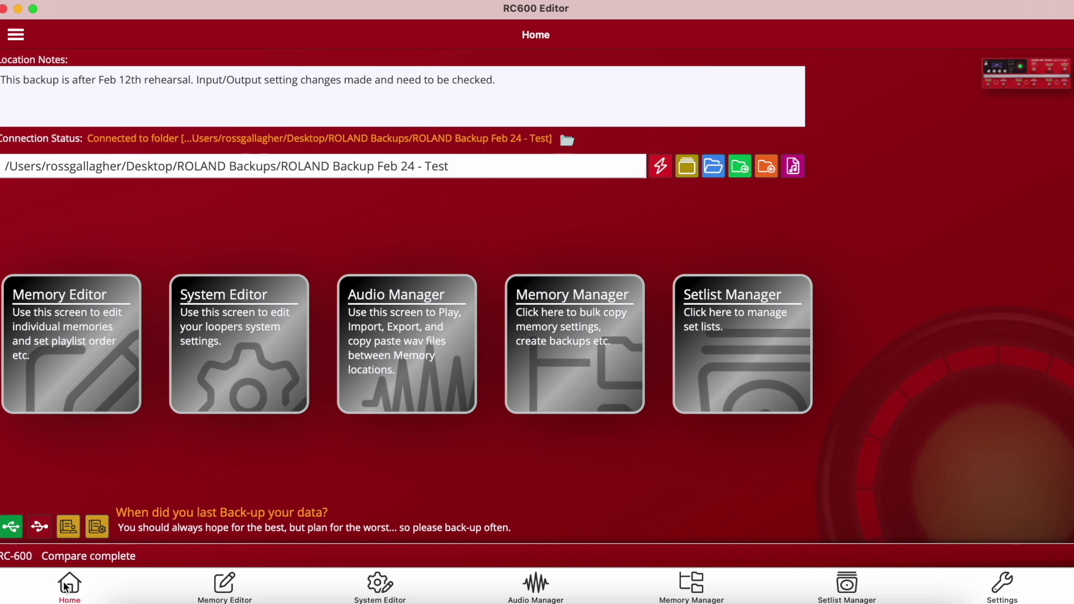